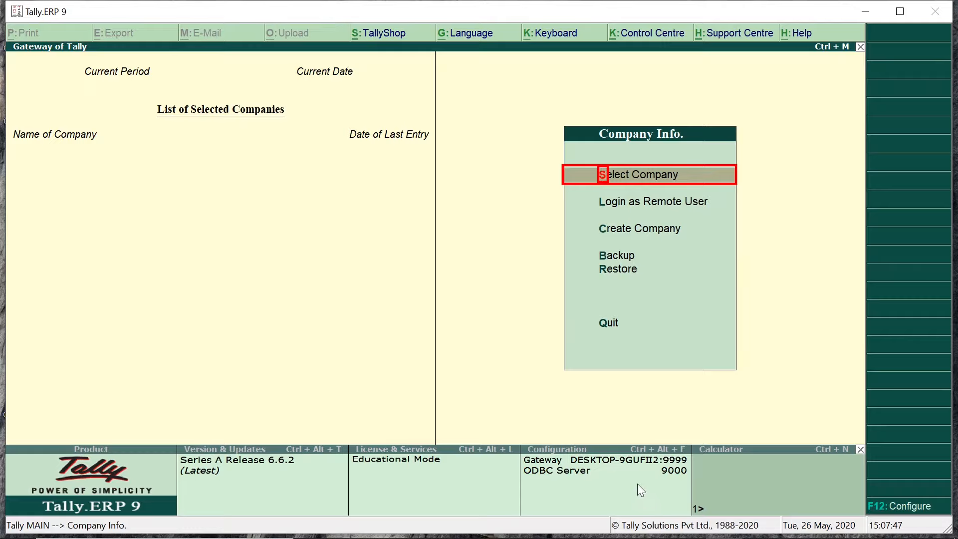
Step: Open the List of Companies and browse between Mahaveer Traders and Mahaveer Trading Co
key(Return)
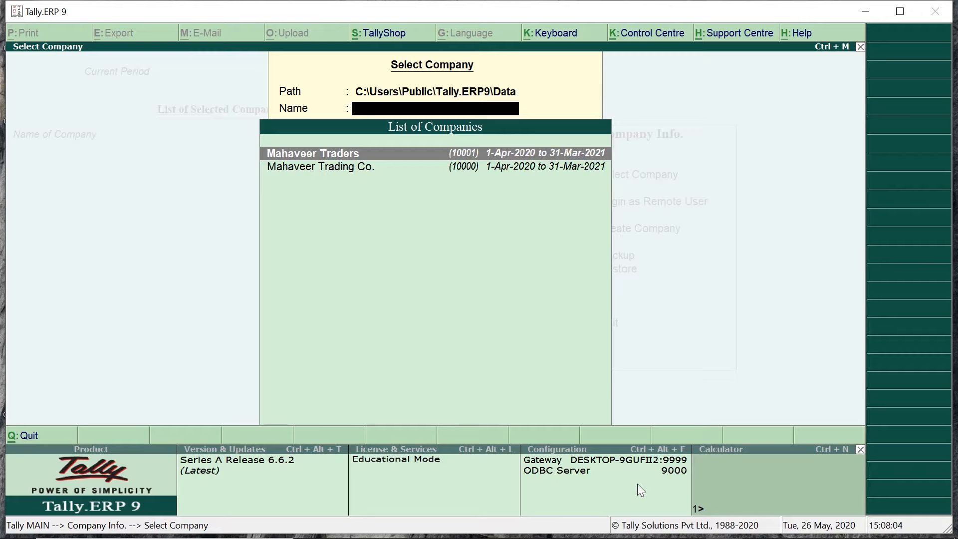
key(BackSpace)
key(BackSpace)
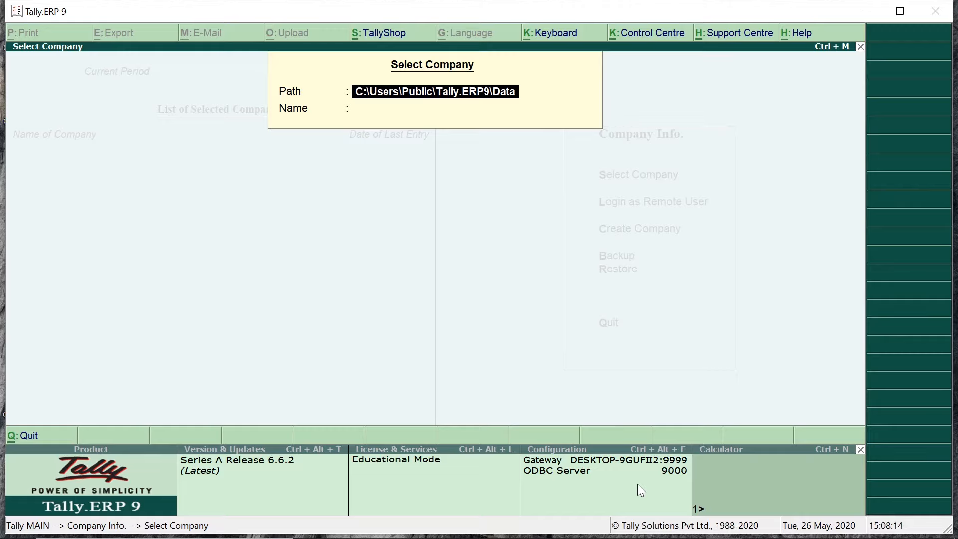
key(Return)
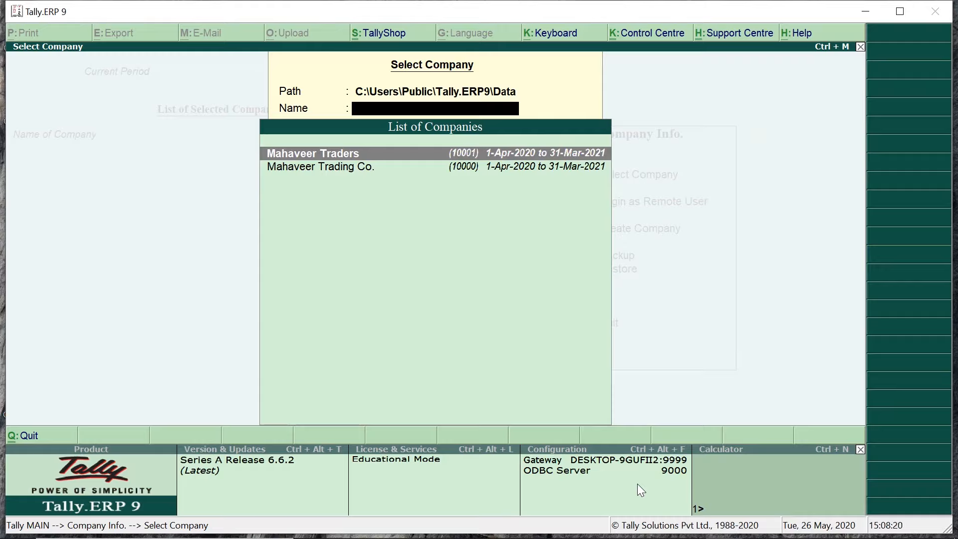
key(Down)
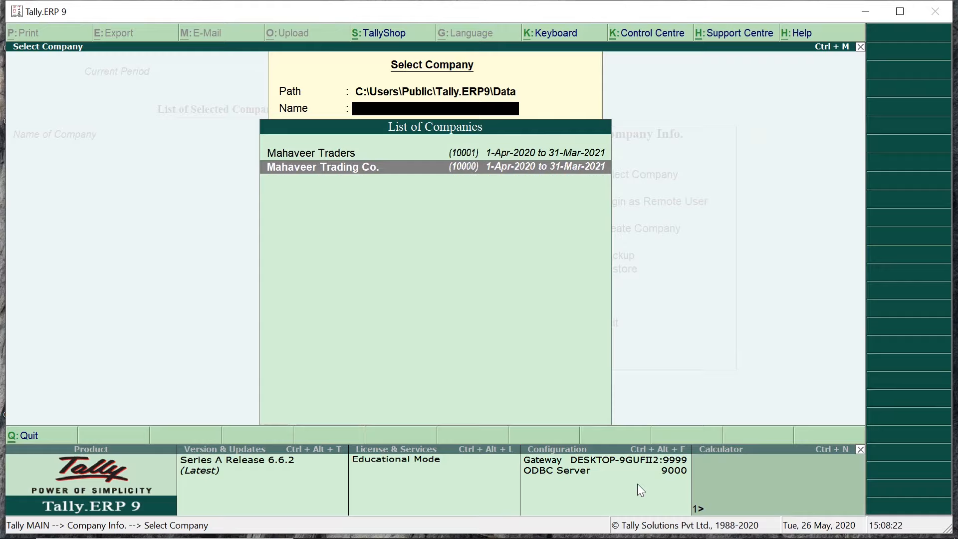
key(Up)
Step: Load Mahaveer Traders from the List of Companies into the Gateway of Tally
key(Return)
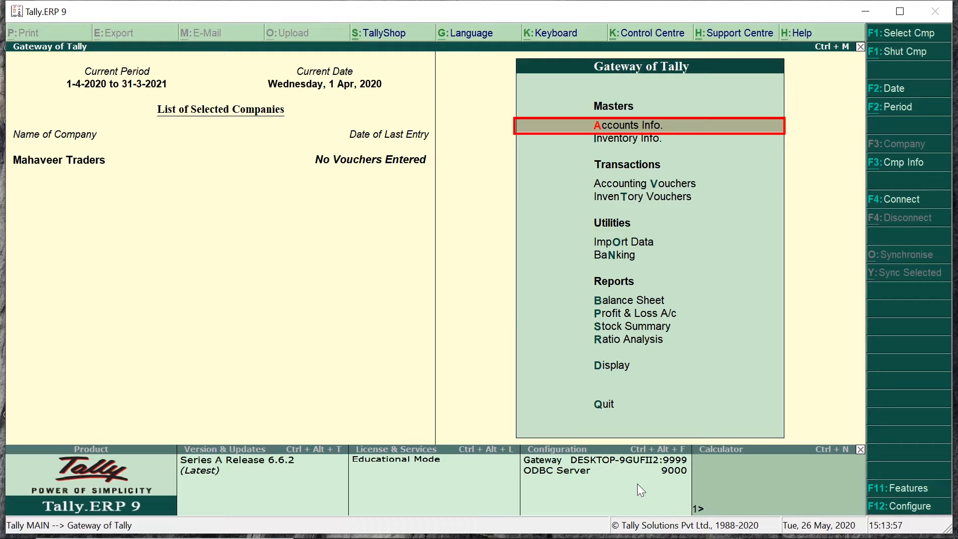
Step: Display the List of Ledgers (Cash, Profit & Loss A/c), then return to the Ledgers menu
key(Return)
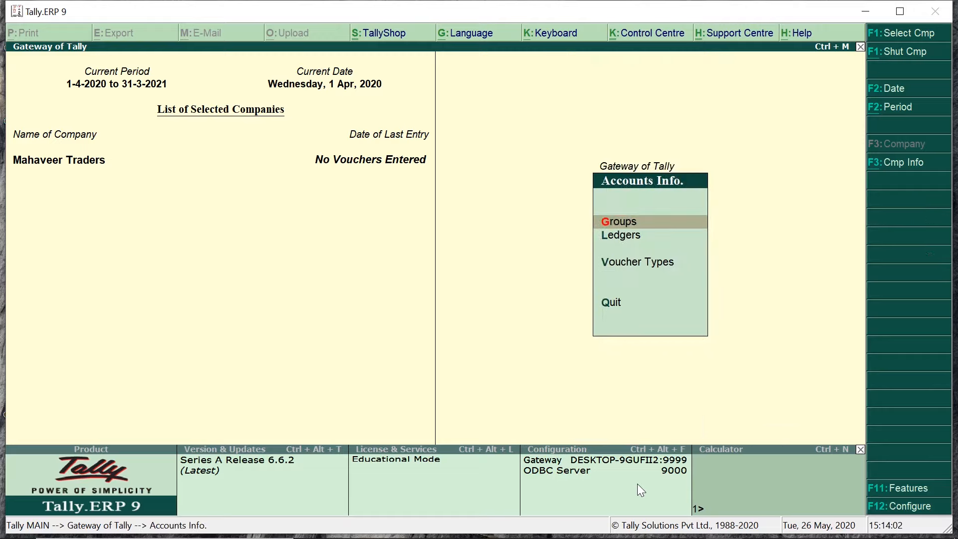
key(Down)
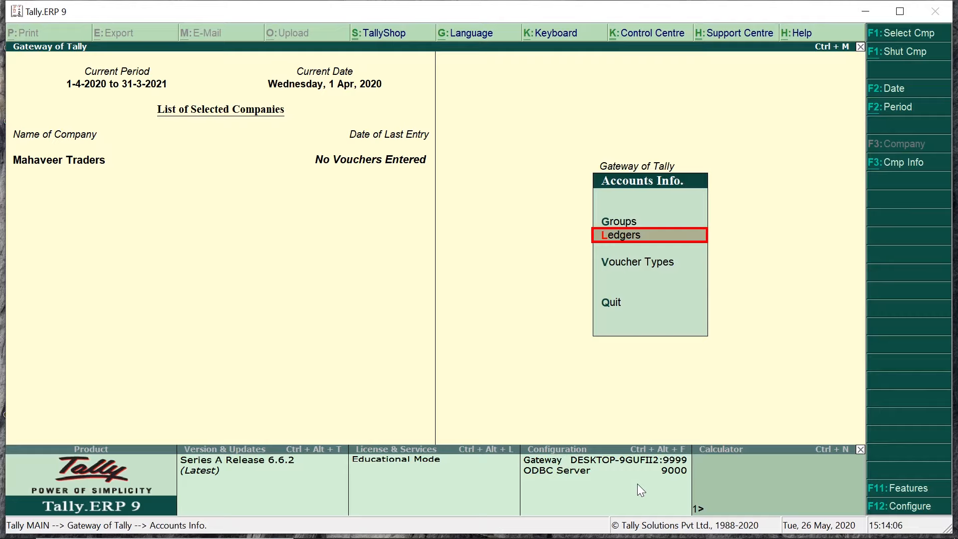
key(Return)
key(Down)
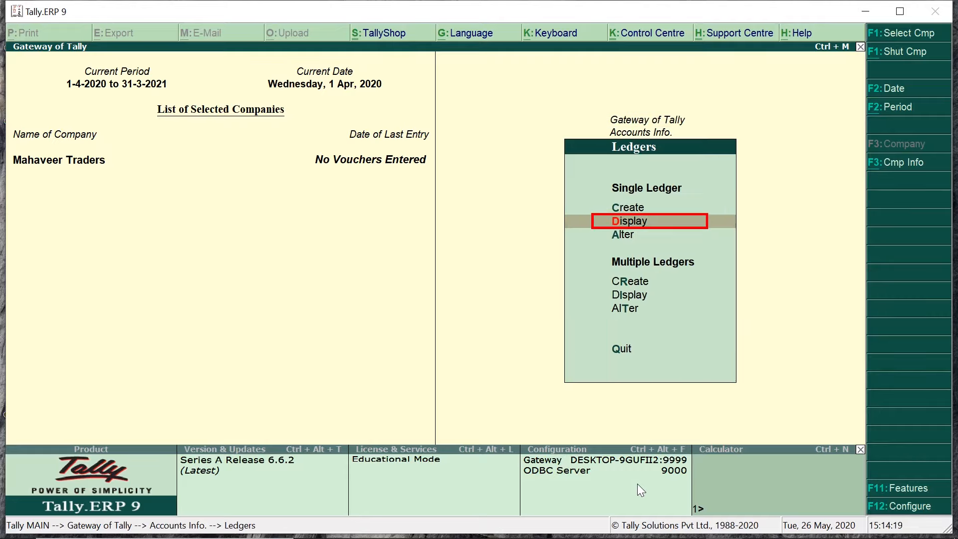
key(Return)
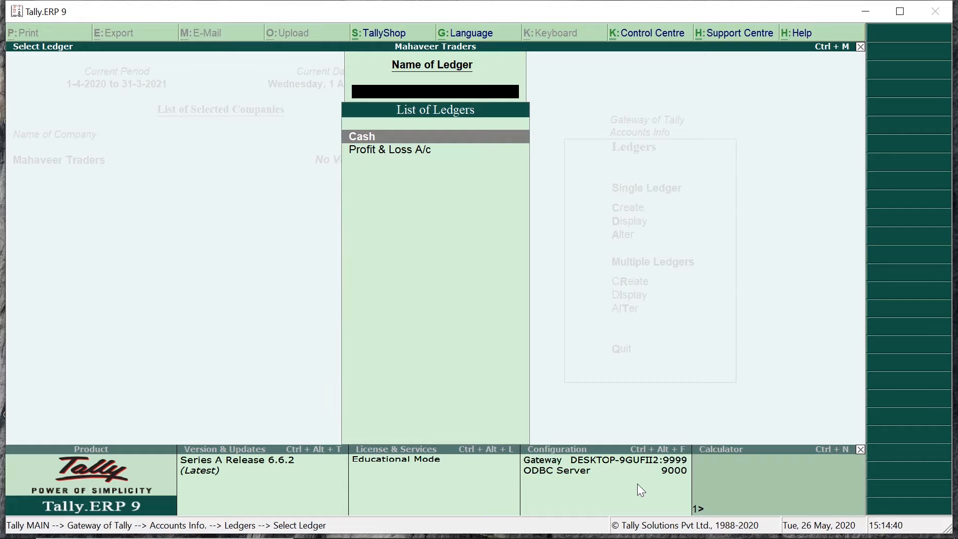
key(Escape)
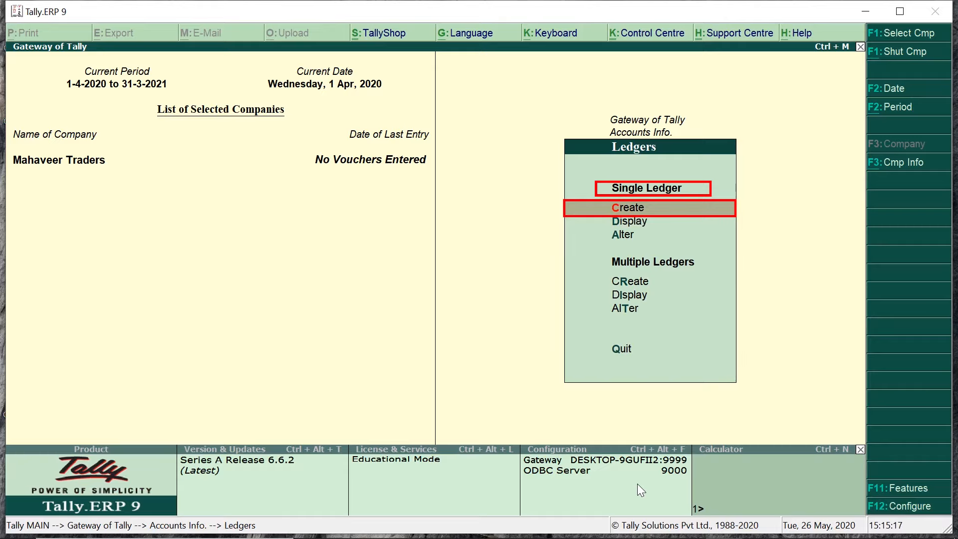
Step: Create a single ledger, replacing the rejected existing name Cash with Capital A/c
key(Return)
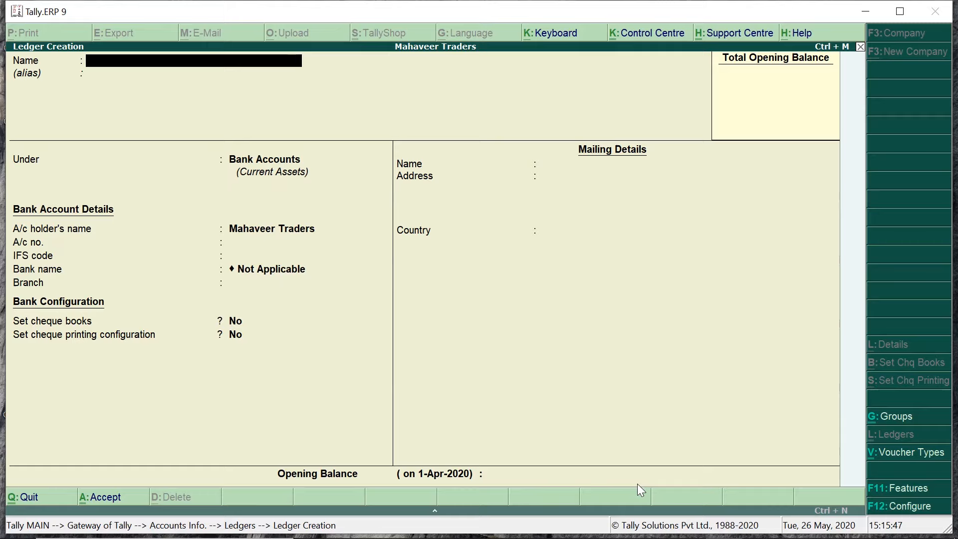
text(Cash)
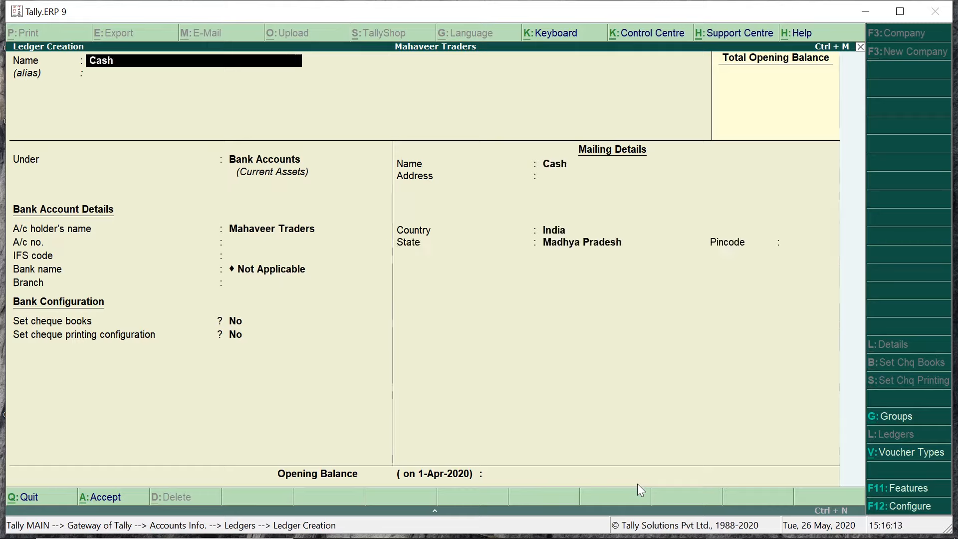
key(Return)
text(Capital A/c)
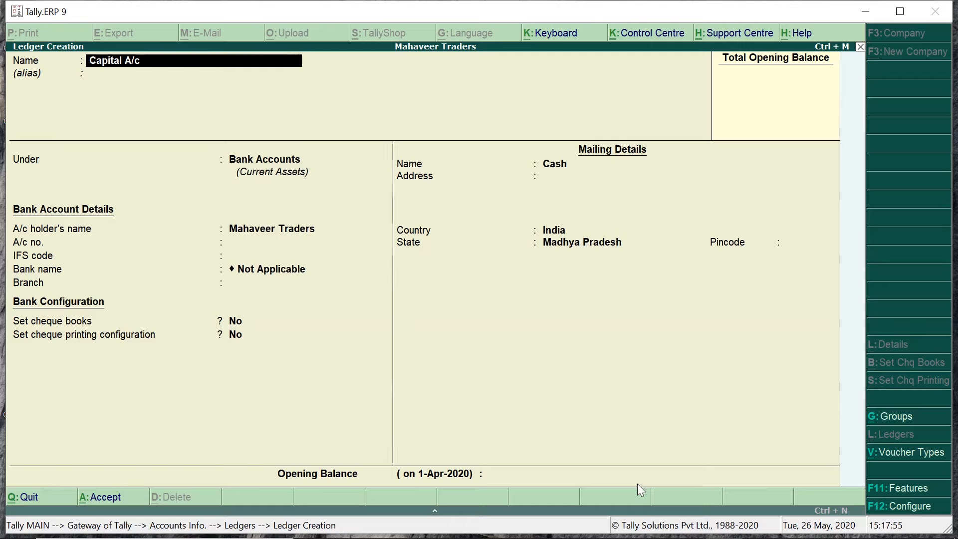
Step: Accept the name Capital A/c and place the ledger under the Capital Account group
key(Return)
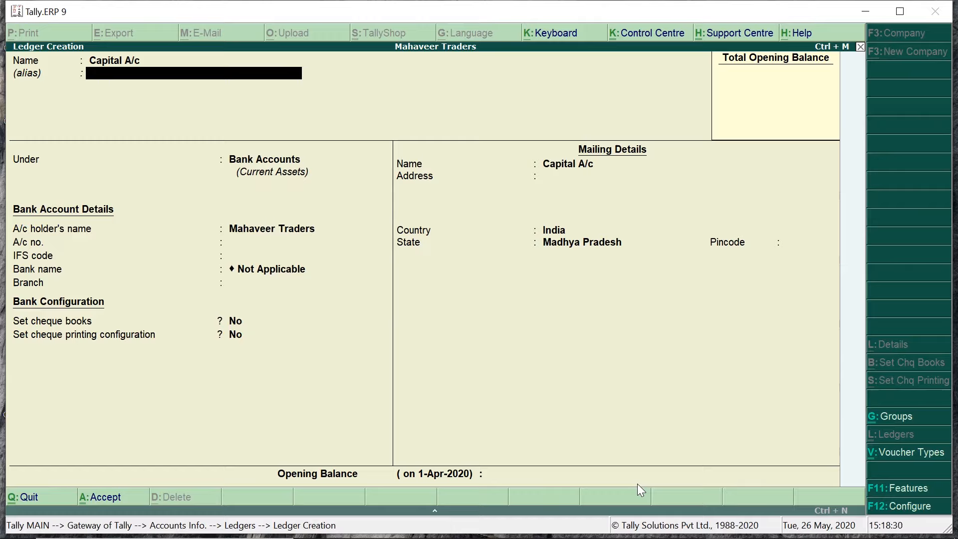
key(Return)
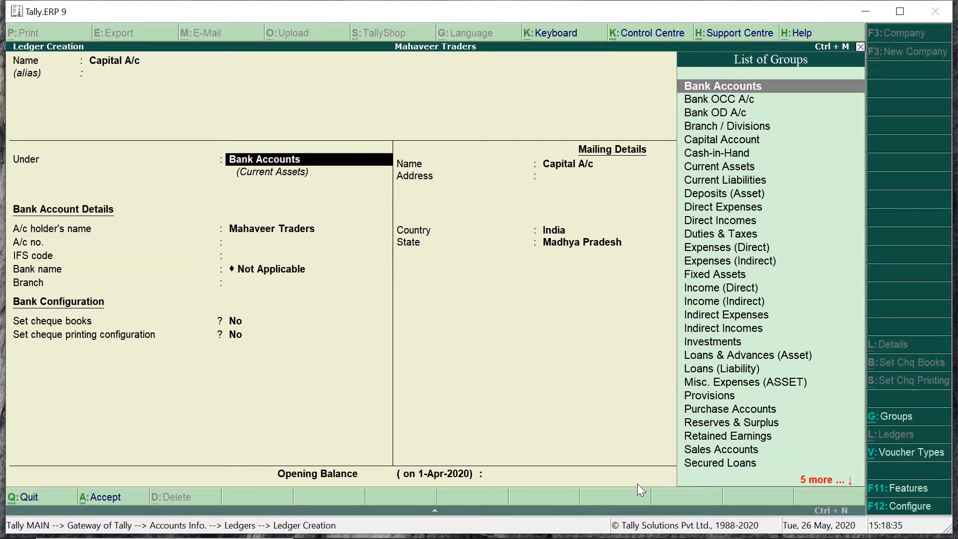
key(Down)
key(Down)
key(Down)
key(Down)
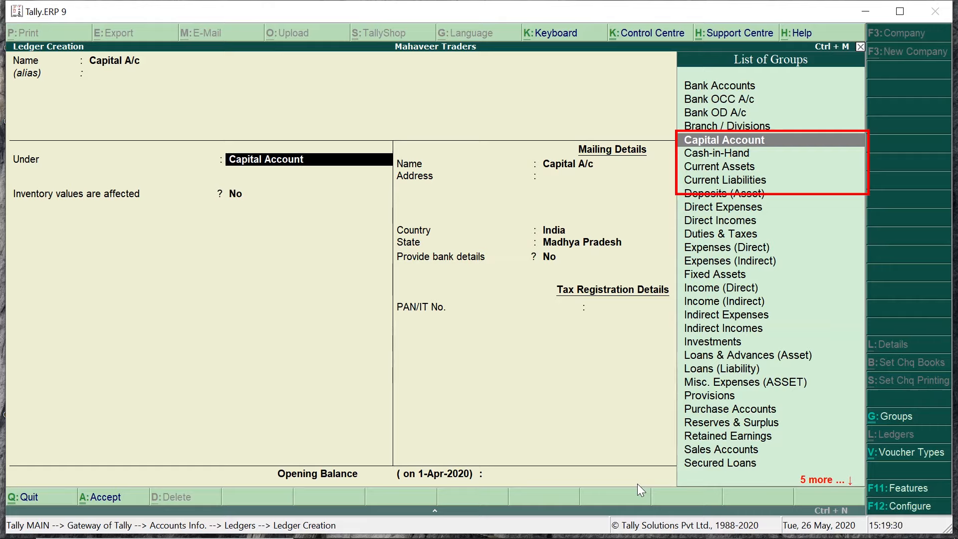
key(Down)
key(Down)
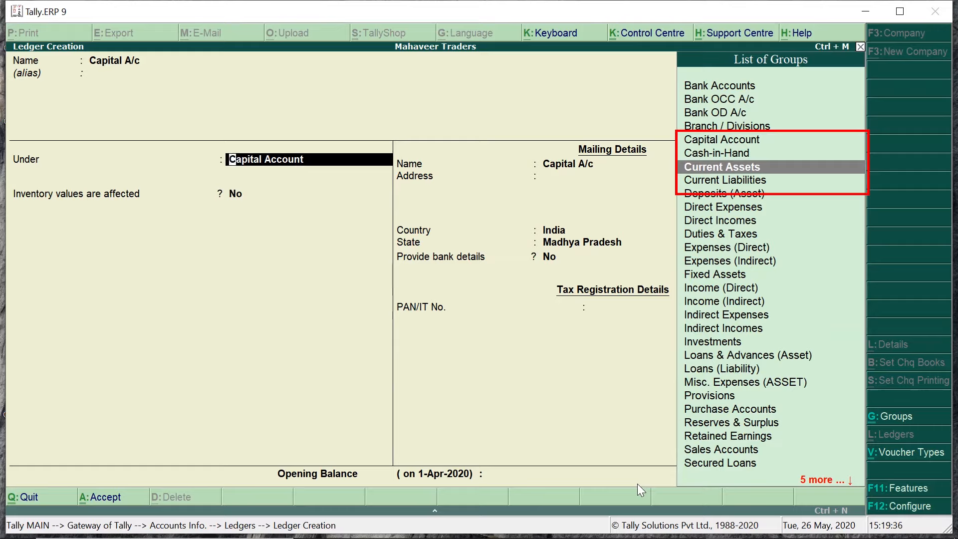
key(Up)
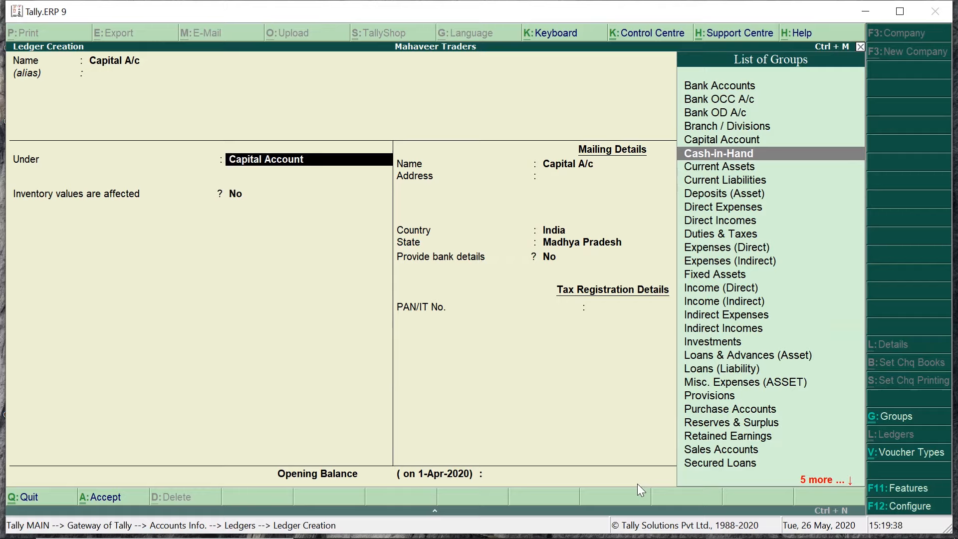
key(Up)
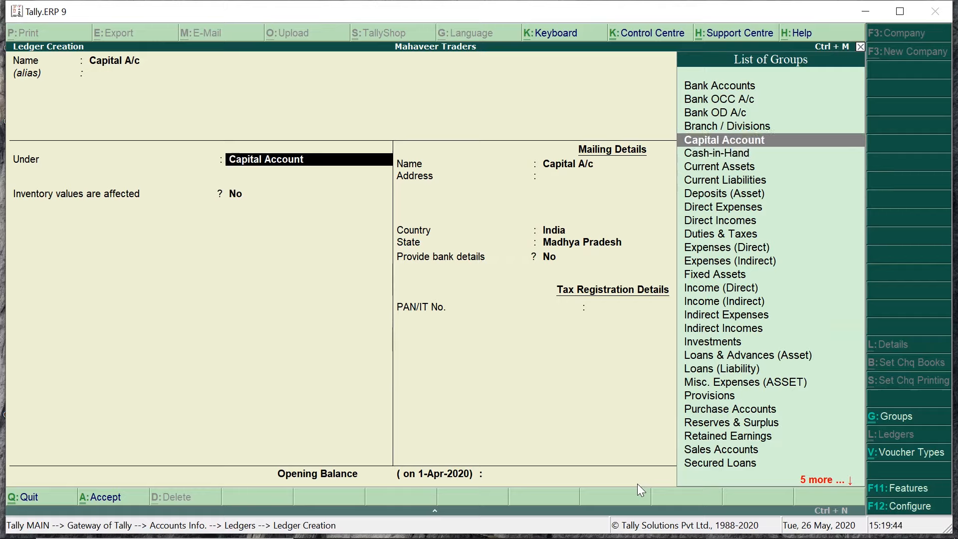
key(Return)
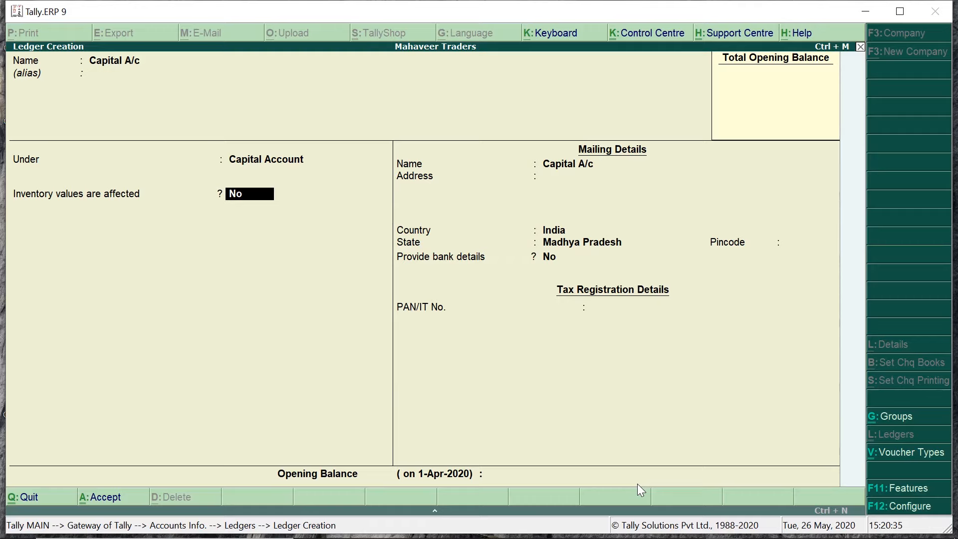
Step: Set Maintain accounts only to Yes in the F11 accounting features and accept
key(F11)
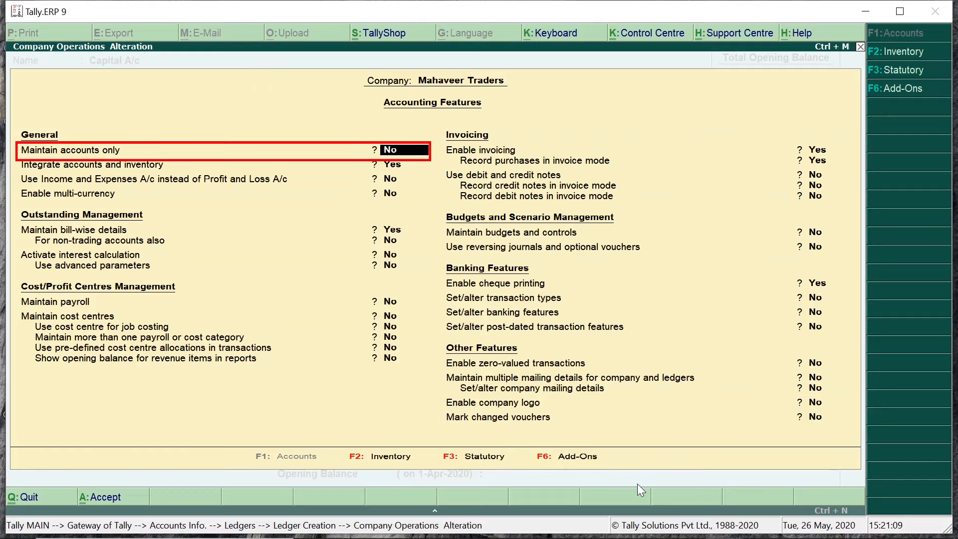
key(y)
key(ctrl+a)
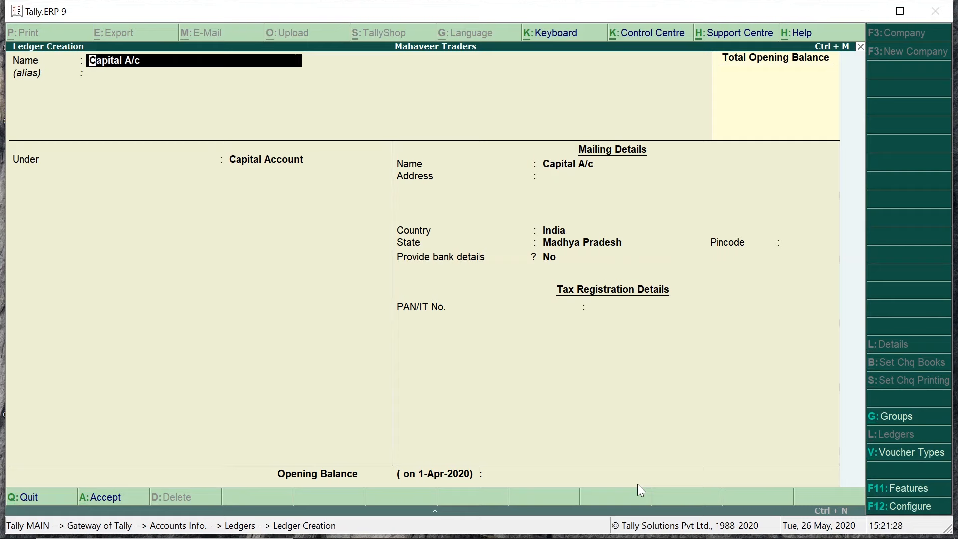
Step: Set Maintain accounts only back to No and advance to the Capital A/c mailing name
key(F11)
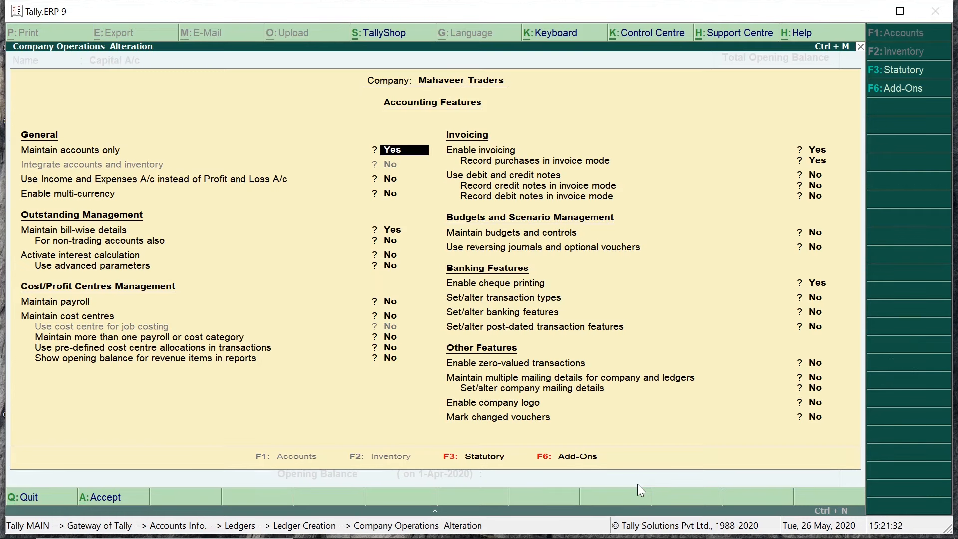
key(n)
key(Return)
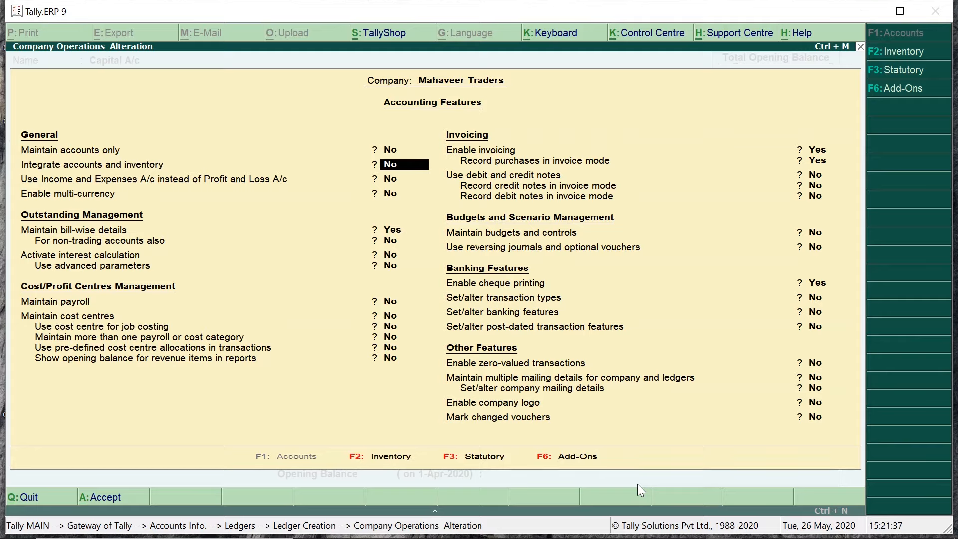
key(ctrl+a)
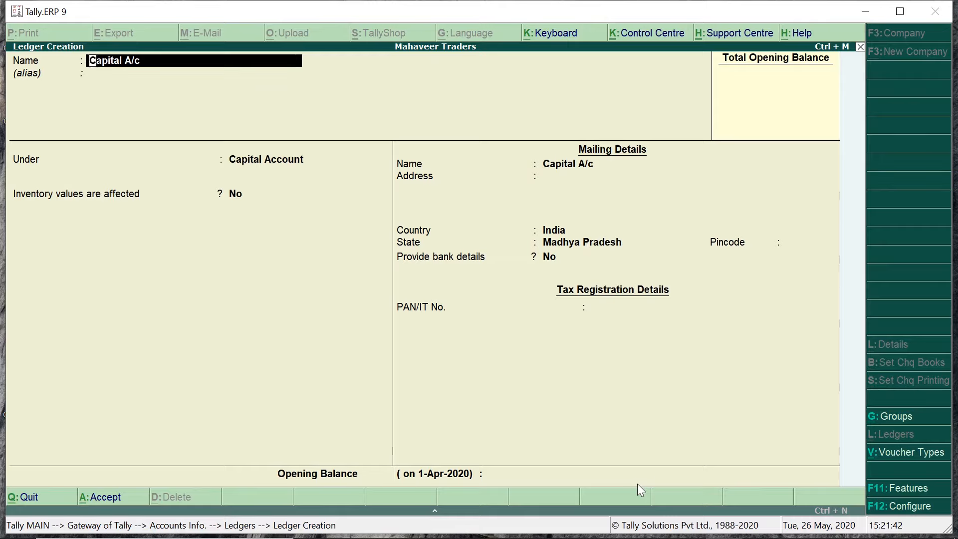
key(Return)
key(Return)
key(Return)
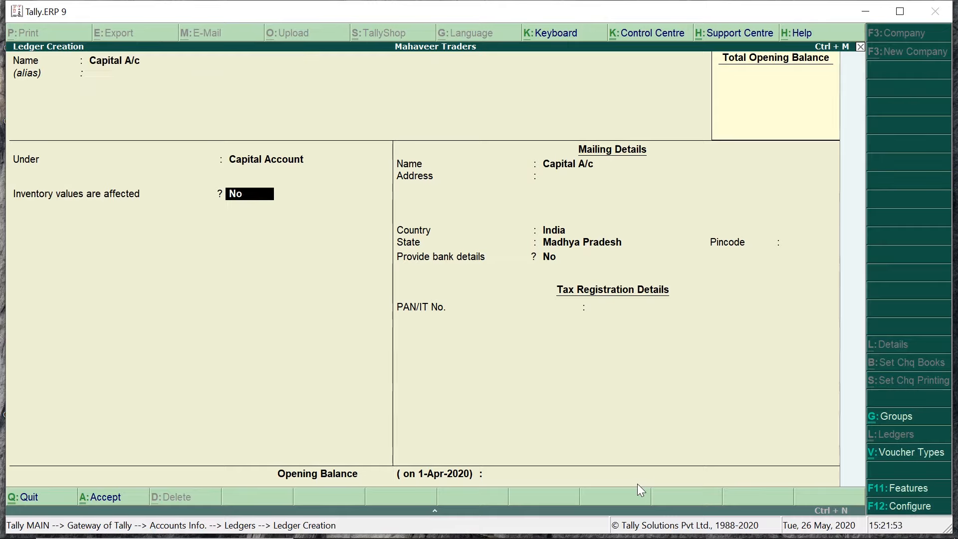
key(Return)
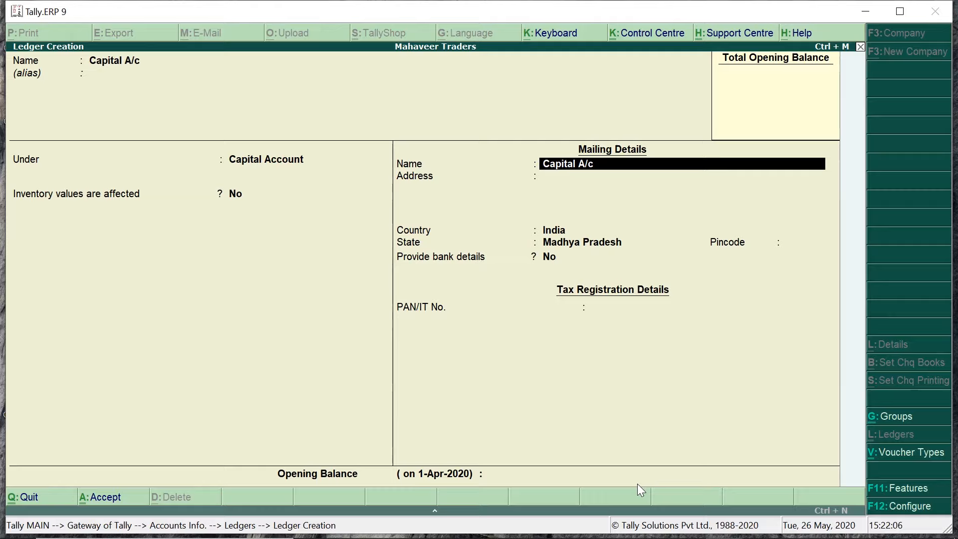
Step: Enter the proprietor's name as mailing name, plus the street address and pincode
key(Return)
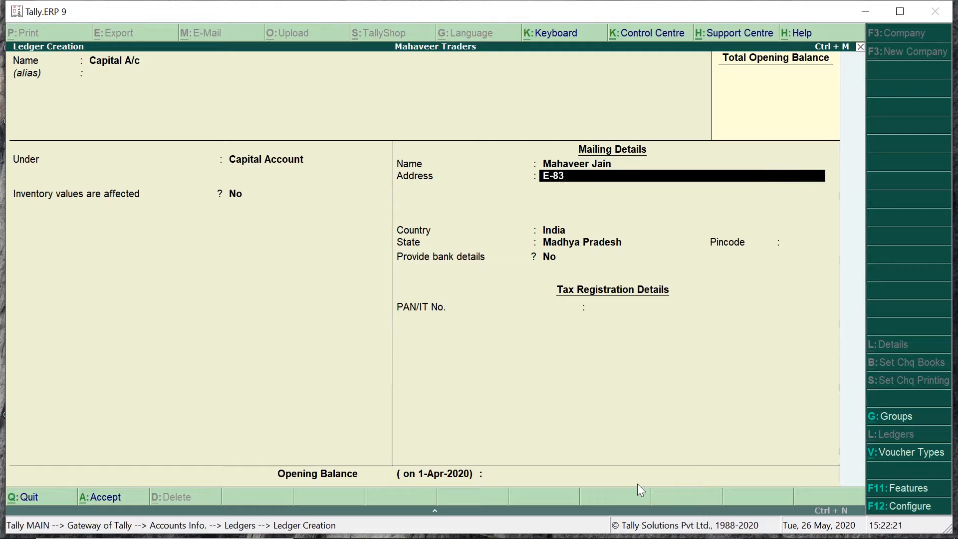
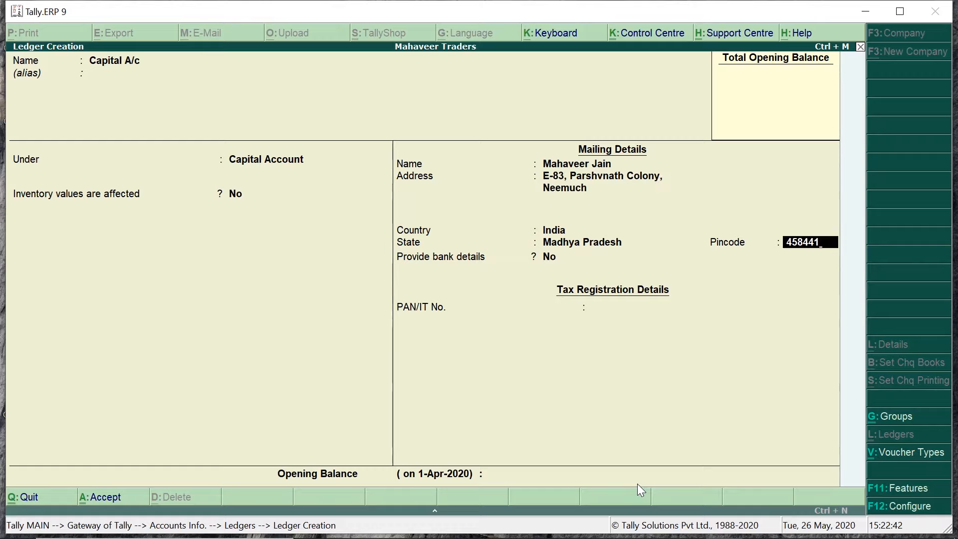
key(Return)
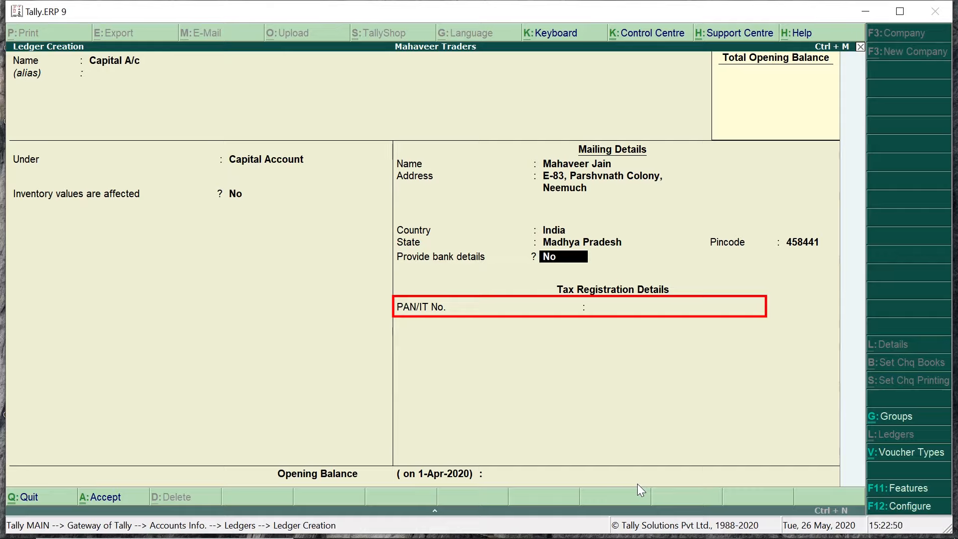
Step: Leave bank details at No and enter the owner's PAN in PAN/IT No
key(Return)
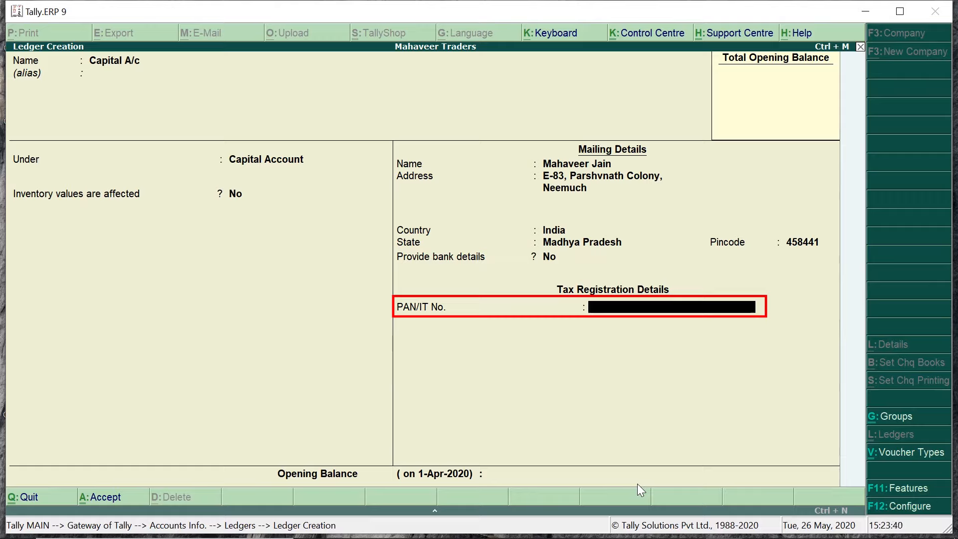
text(A)
text(JR******P)
key(Return)
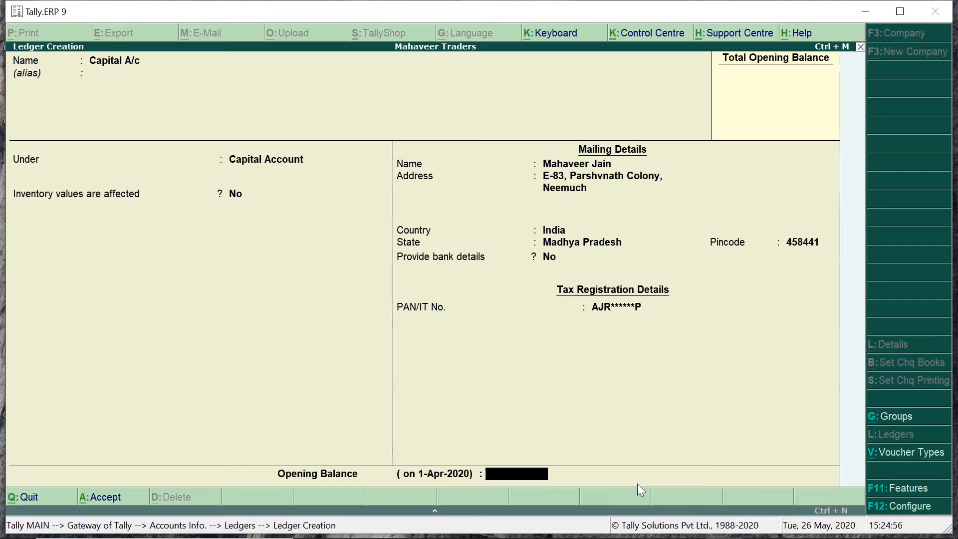
Step: Recheck the PAN and bank details fields, then save the Capital A/c ledger
key(Return)
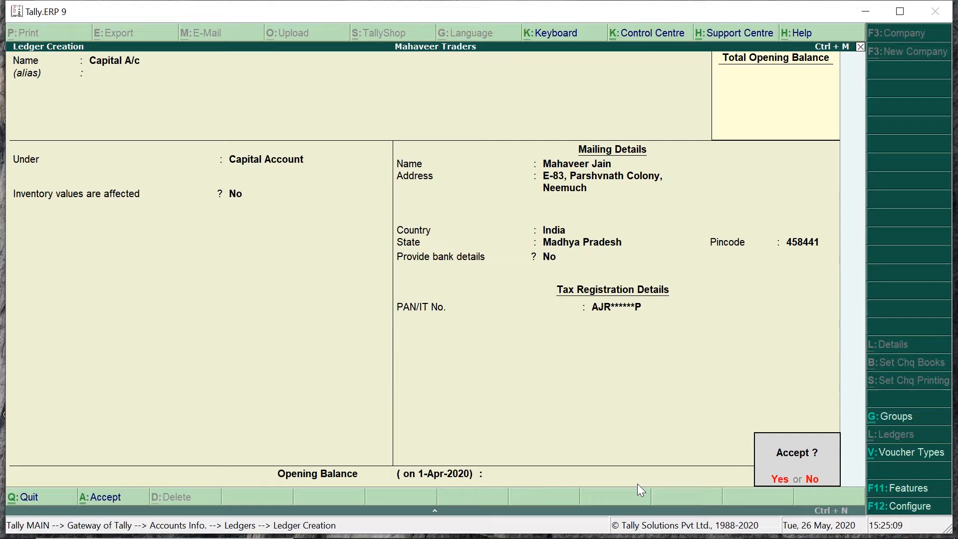
key(Escape)
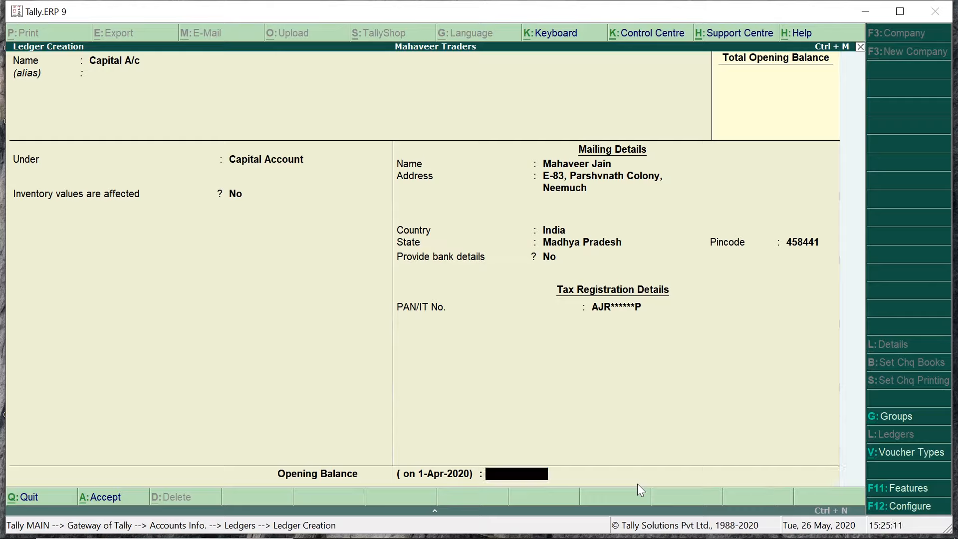
key(BackSpace)
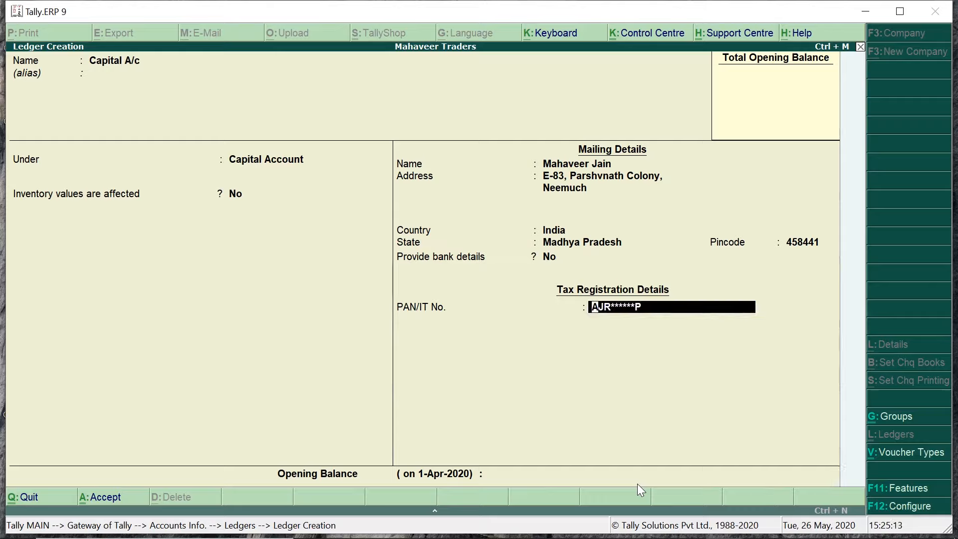
key(BackSpace)
key(Return)
key(Return)
key(Return)
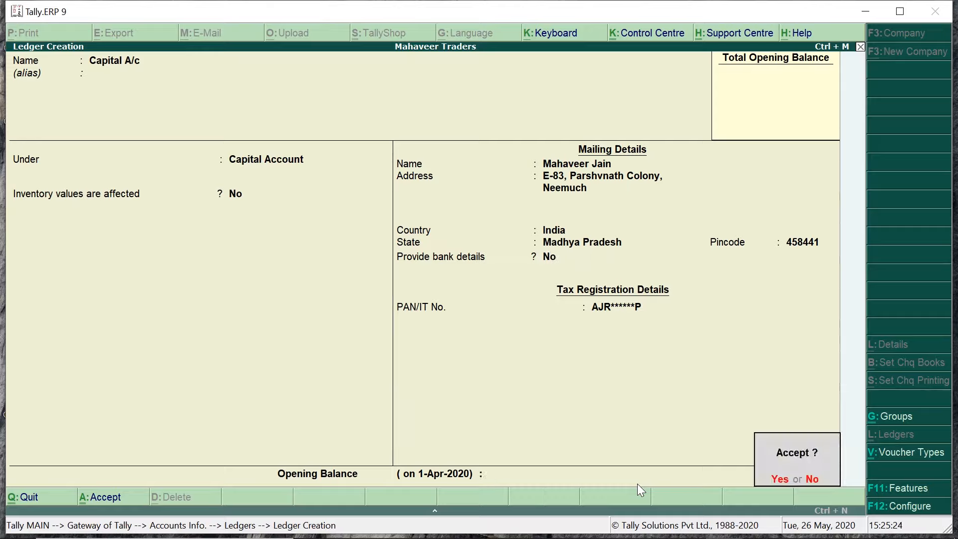
key(Return)
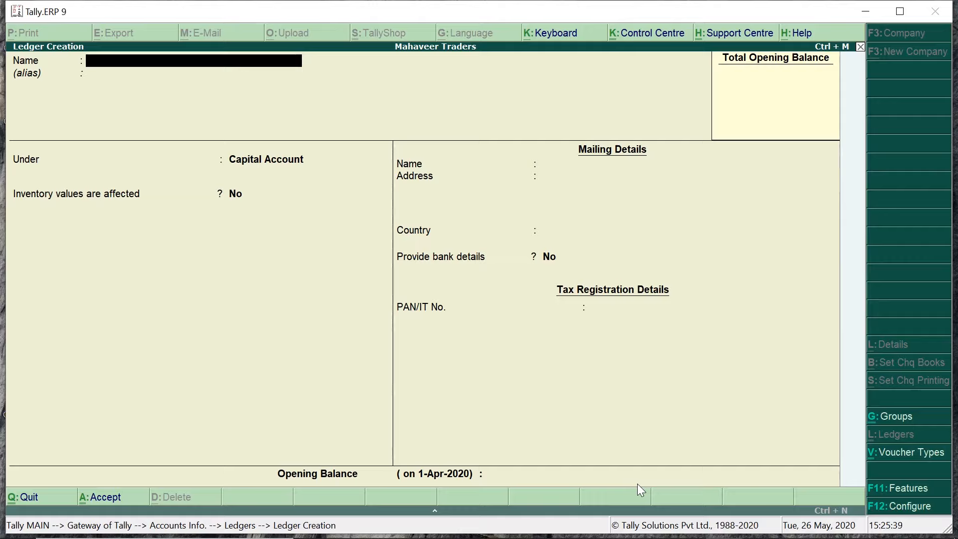
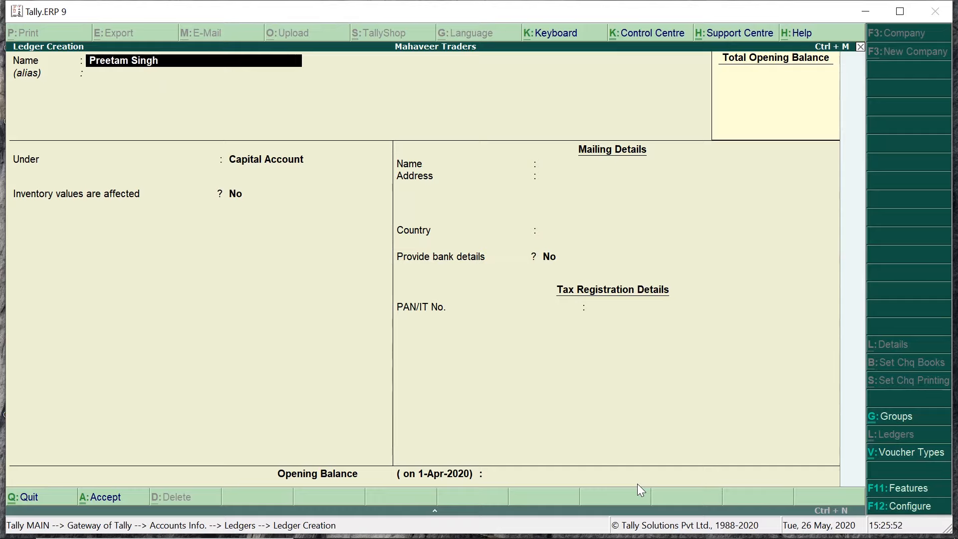
Step: Name the new ledger with the customer's full name and add the customer's nickname as alias
key(Return)
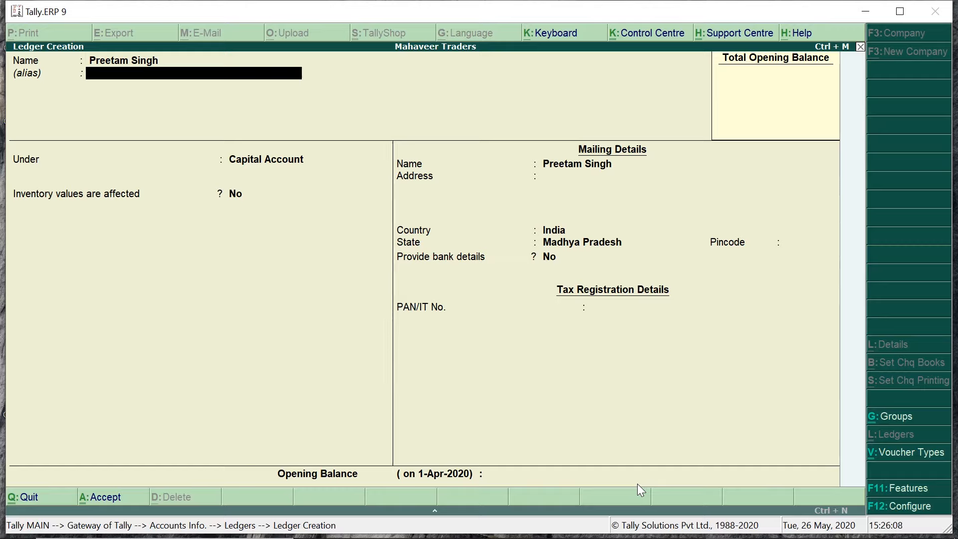
text(Pummy)
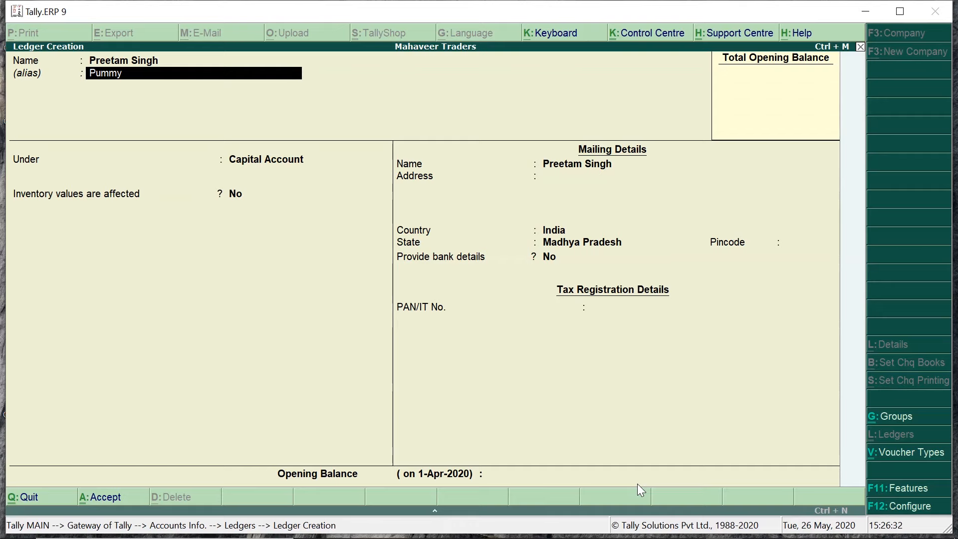
key(Return)
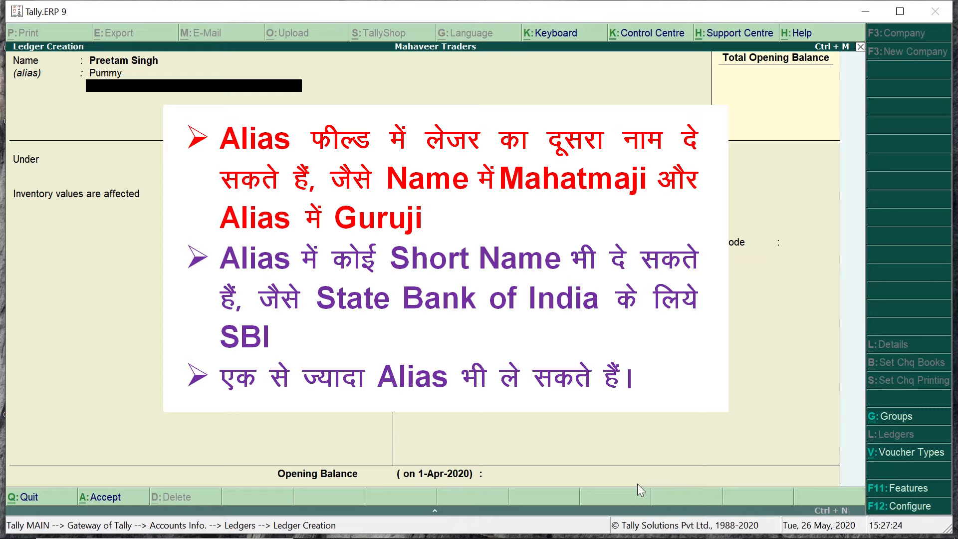
Step: Enter the customer's initials as a second short alias and advance to the group list
text(PS)
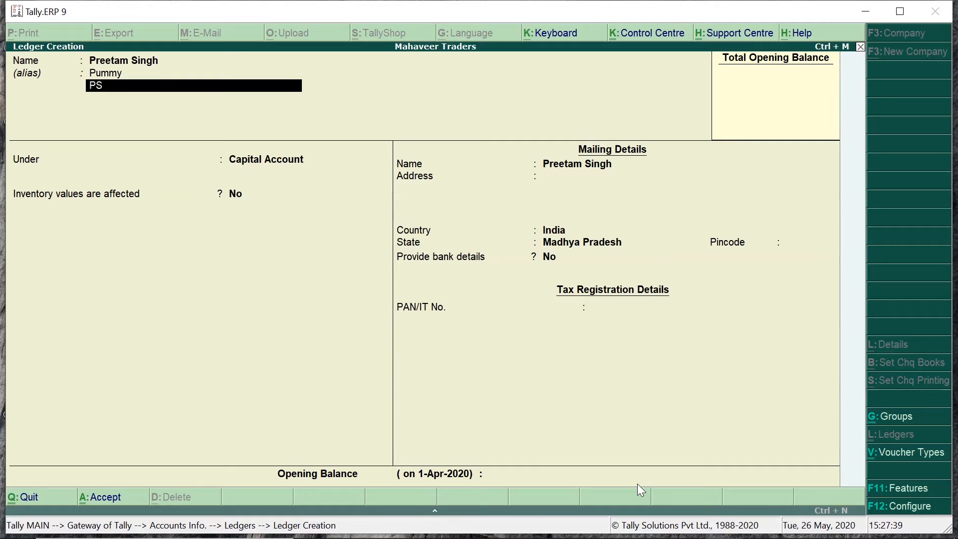
key(Return)
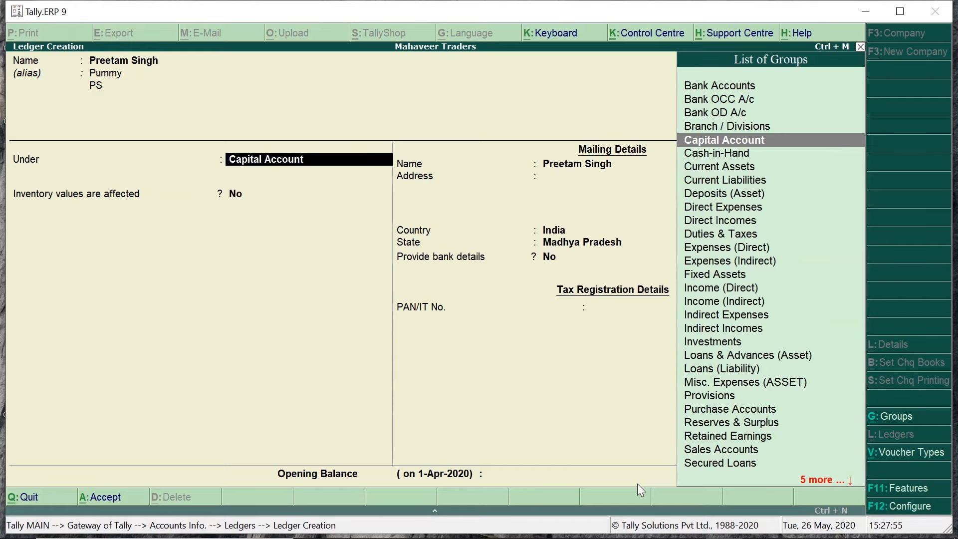
Step: Filter the group list with 'Sun' and set the ledger's group to Sundry Debtors
text(S)
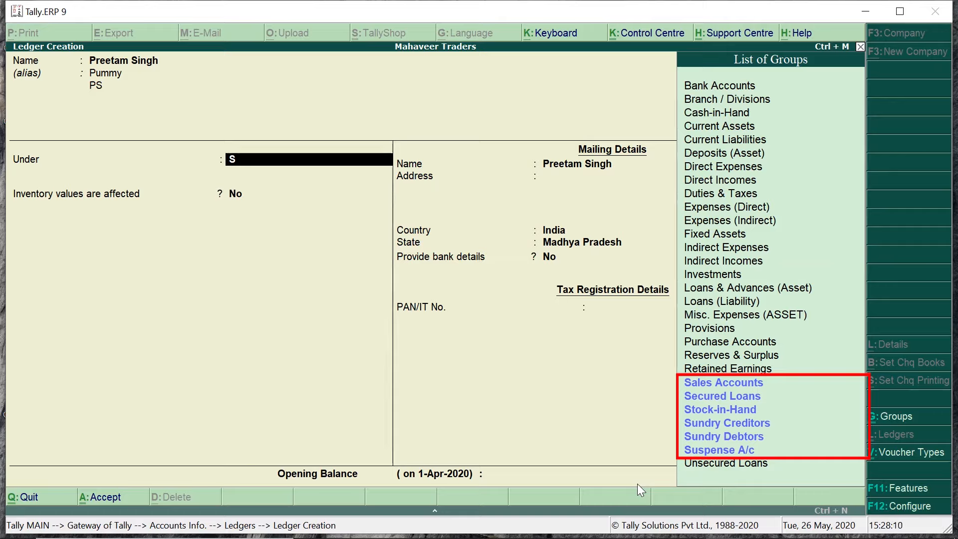
key(Up)
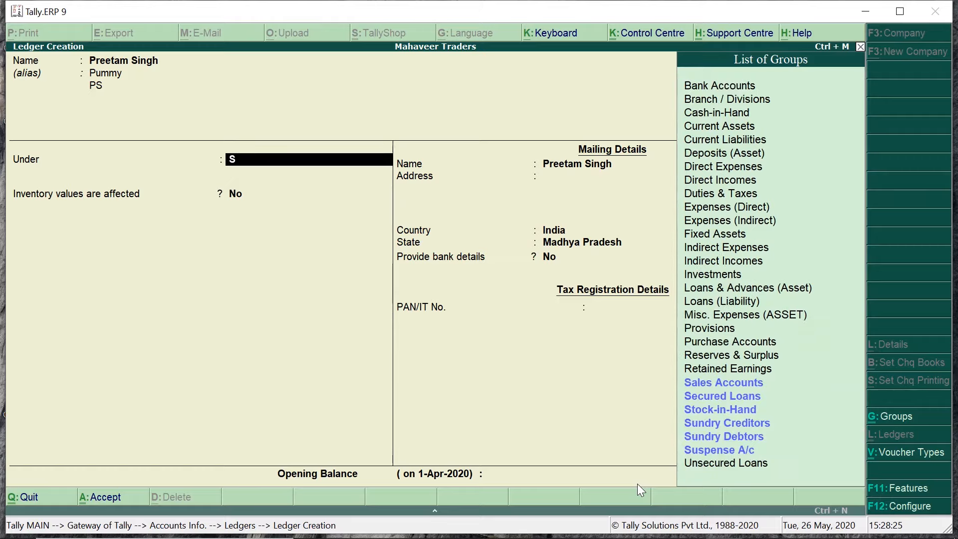
text(u)
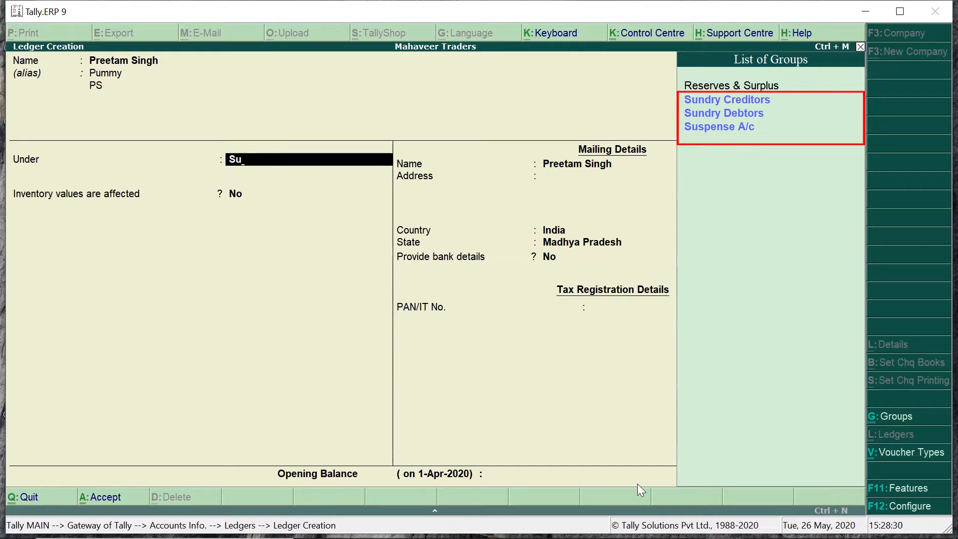
text(n)
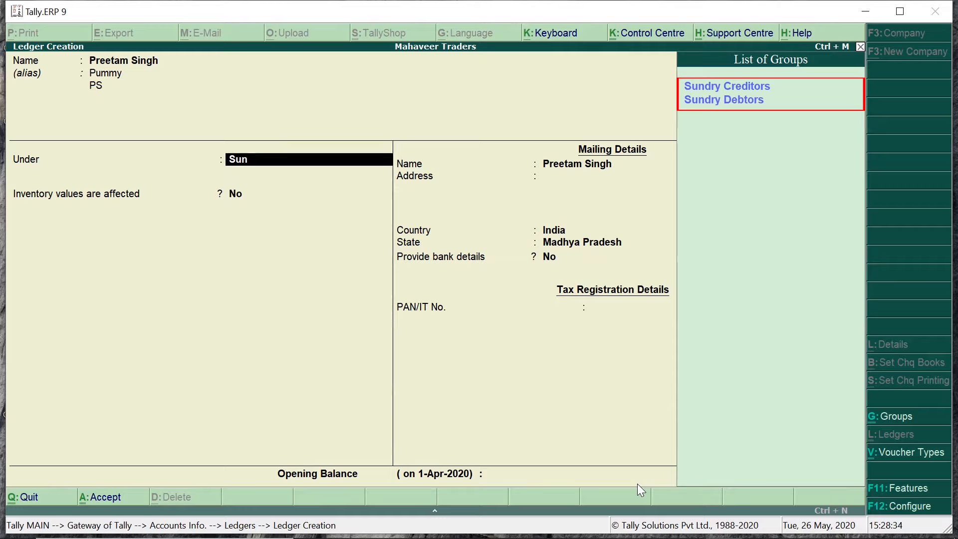
key(Down)
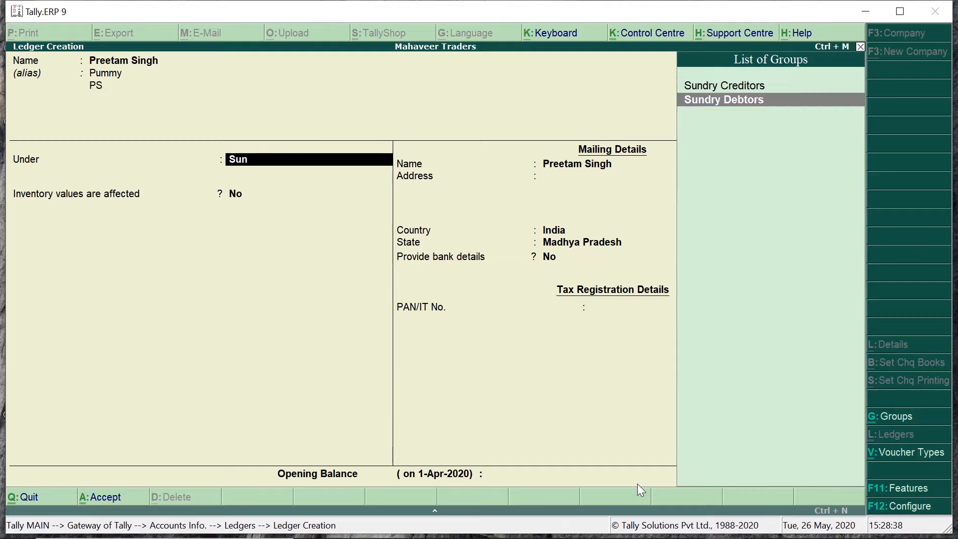
key(Return)
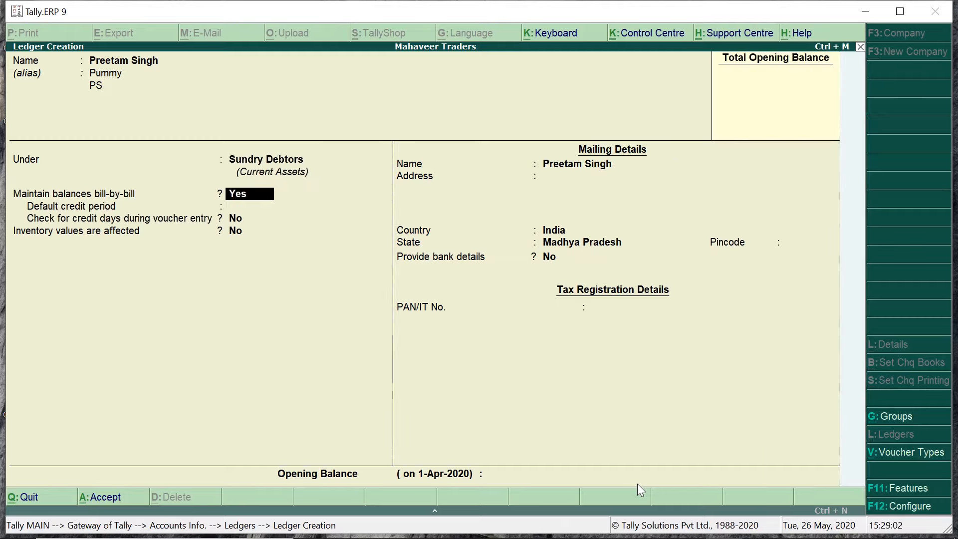
Step: Set bill-by-bill balances to No, keeping inventory unaffected and the default mailing name
text(n)
key(Return)
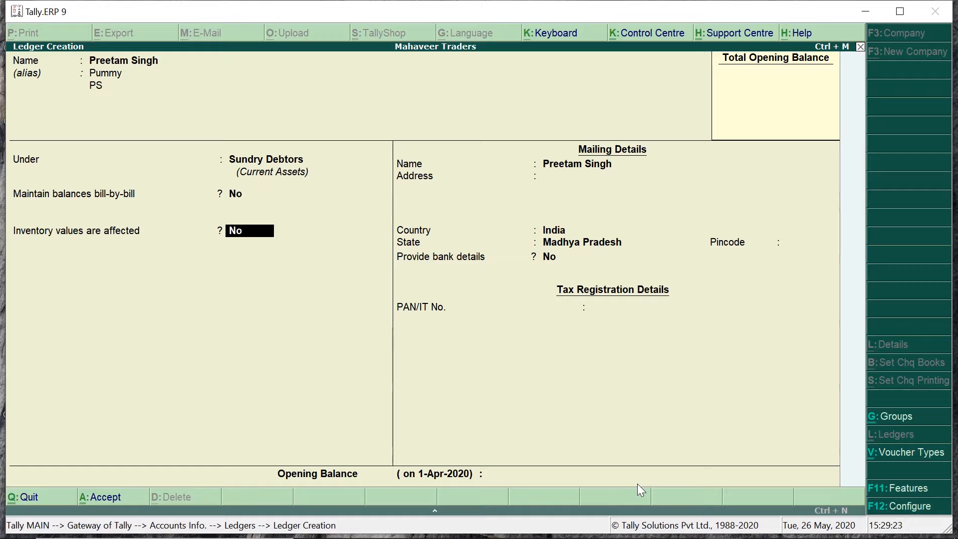
key(Return)
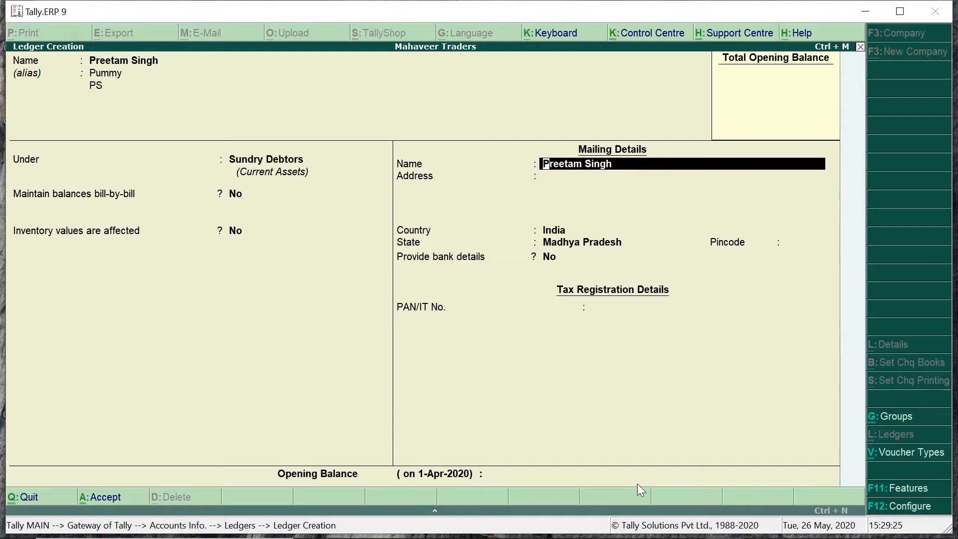
key(Return)
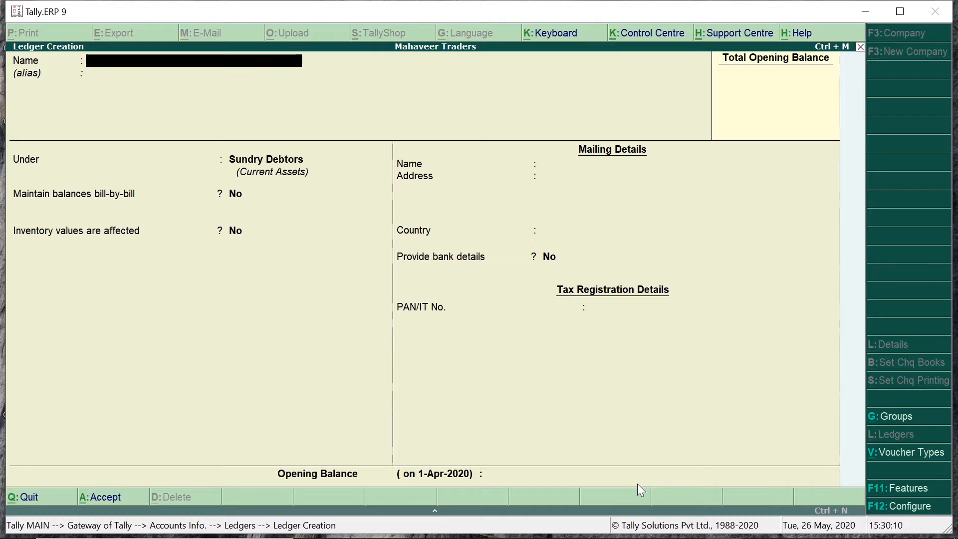
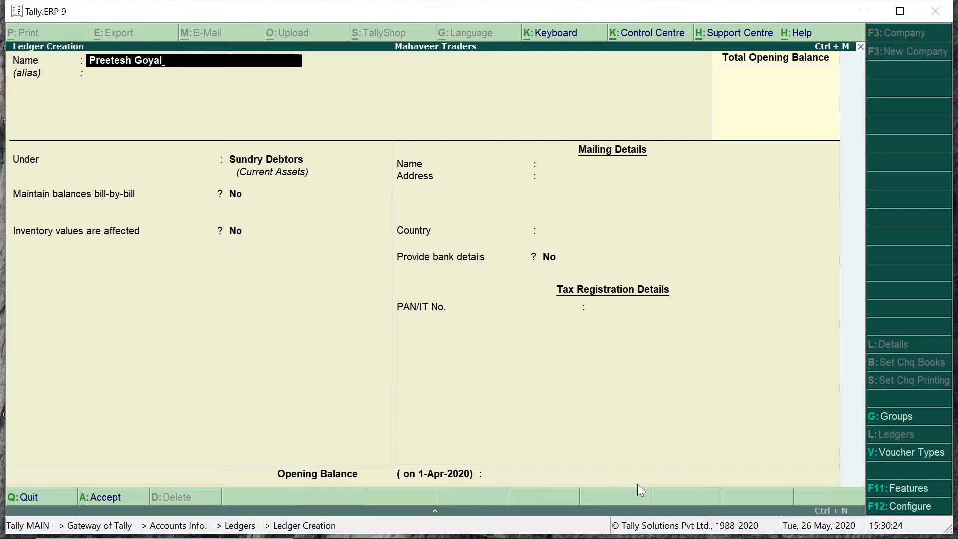
Step: Enter the second customer's full name for a new ledger
key(Return)
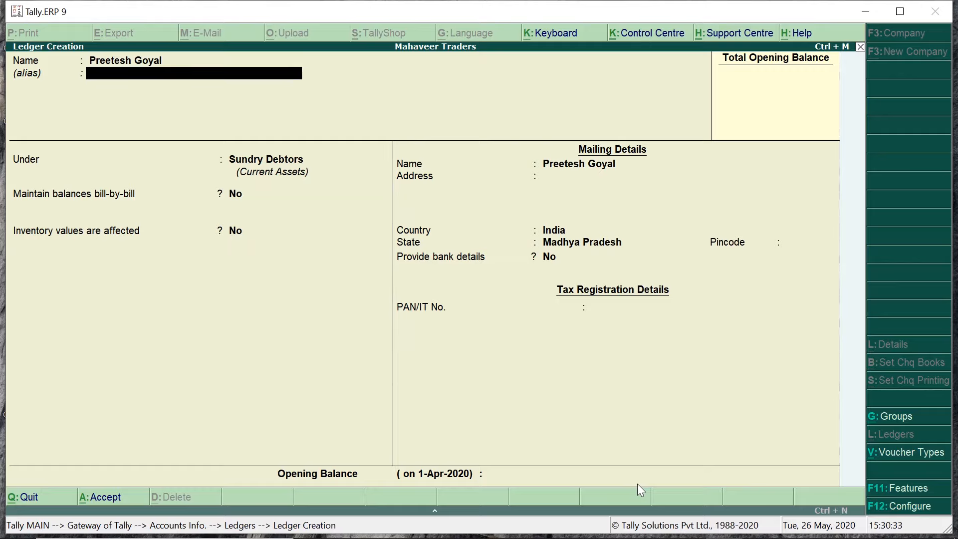
Step: Put this party's ledger under Sundry Creditors and save it
key(Return)
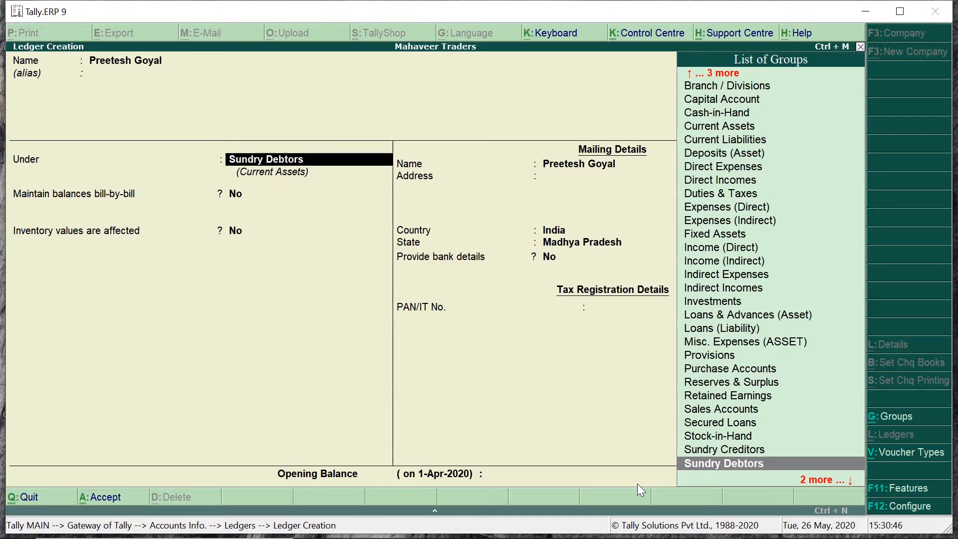
key(Up)
key(Return)
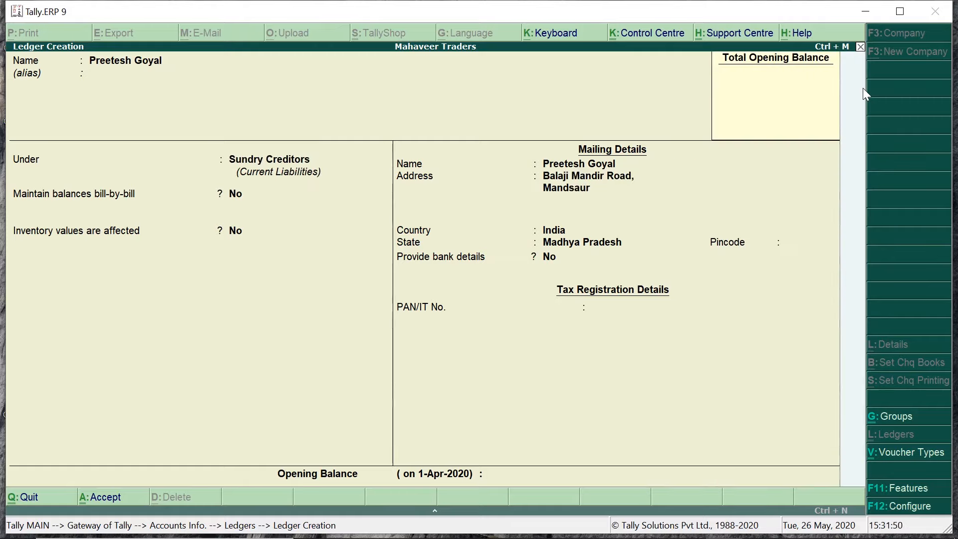
key(Return)
key(Return)
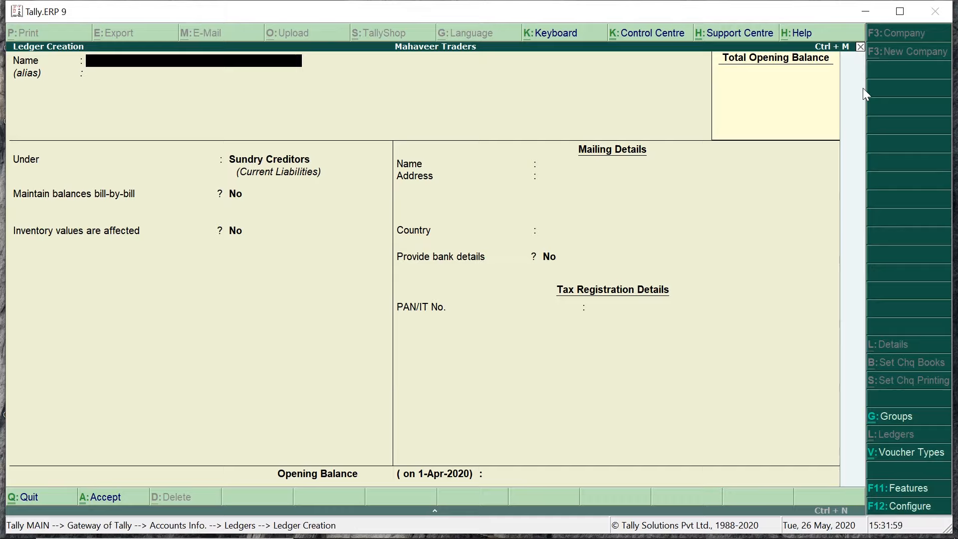
Step: Name the ledger 'Salary A/c' and place it under Expenses (Indirect) via the 'Exp' filter
text(Salary A/c)
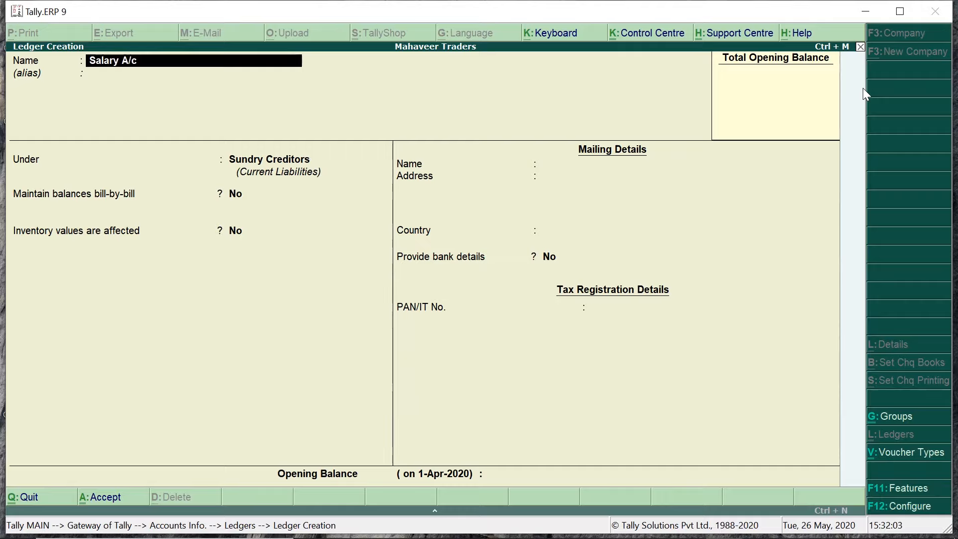
key(Return)
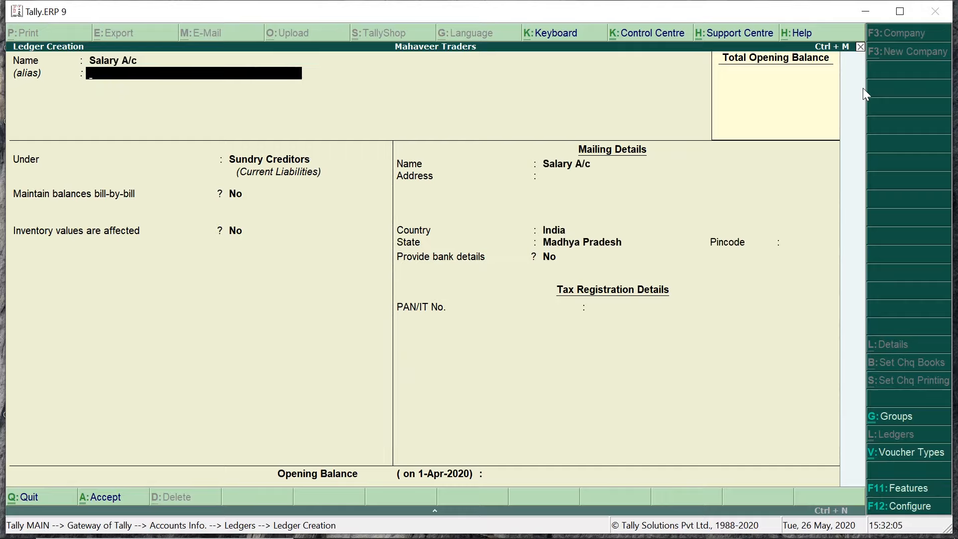
key(Return)
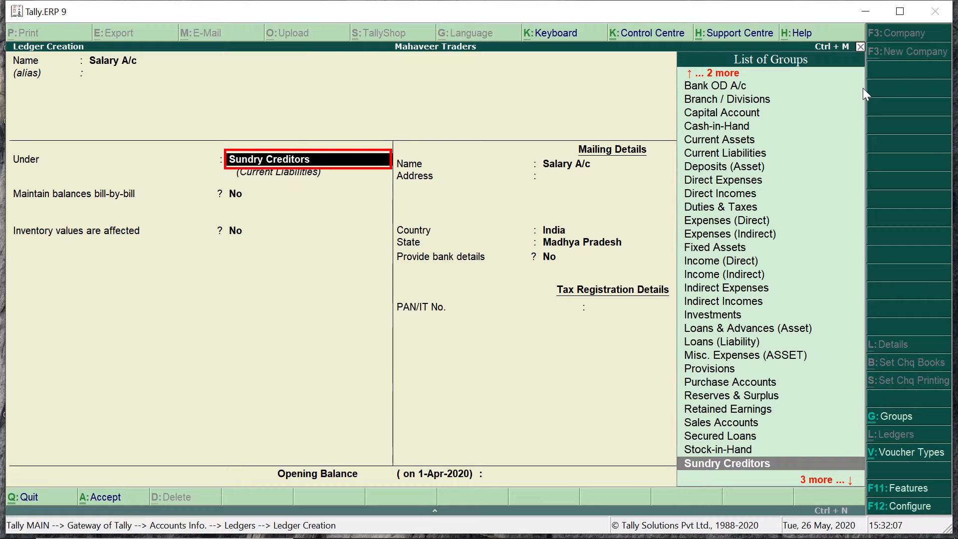
text(Exp)
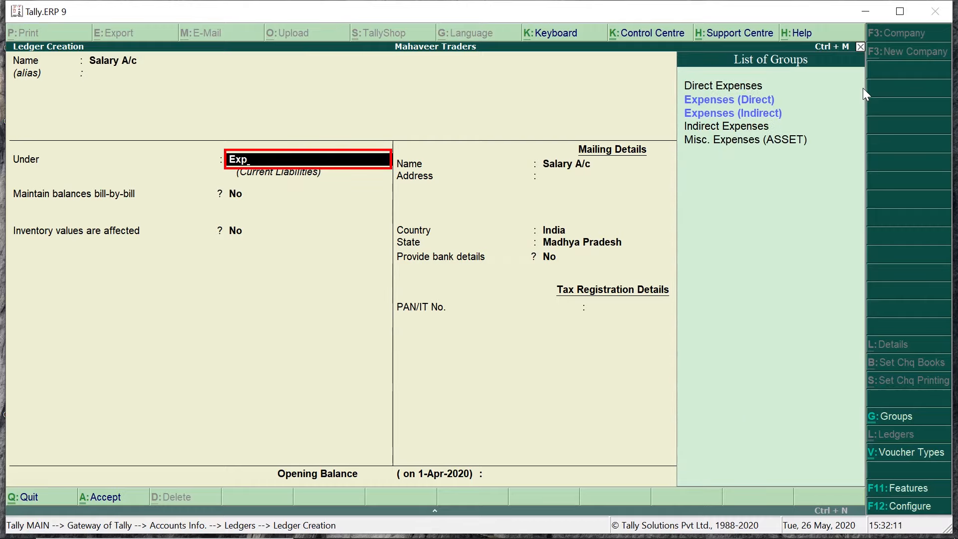
key(Down)
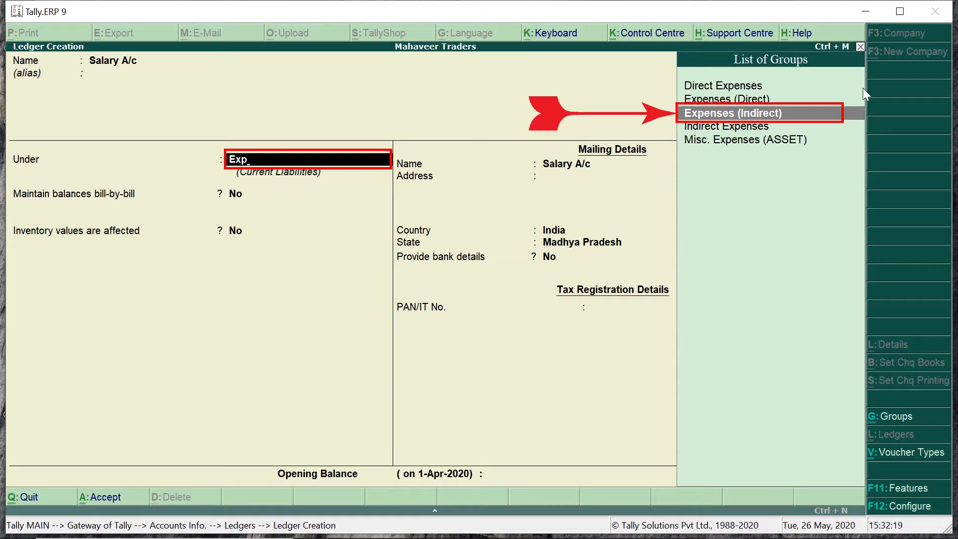
key(Return)
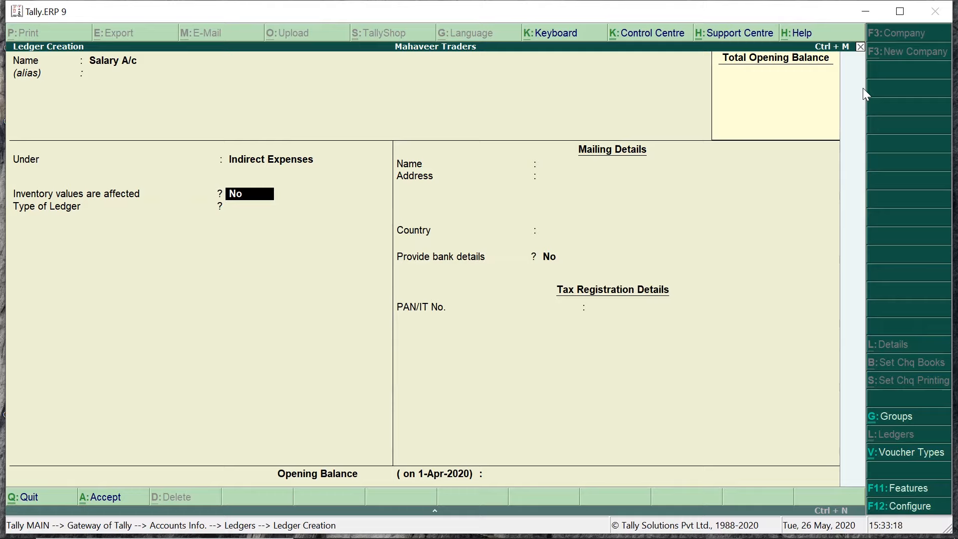
Step: Keep inventory unaffected, set Type of Ledger to Not Applicable, and bring up F12 configuration
key(Return)
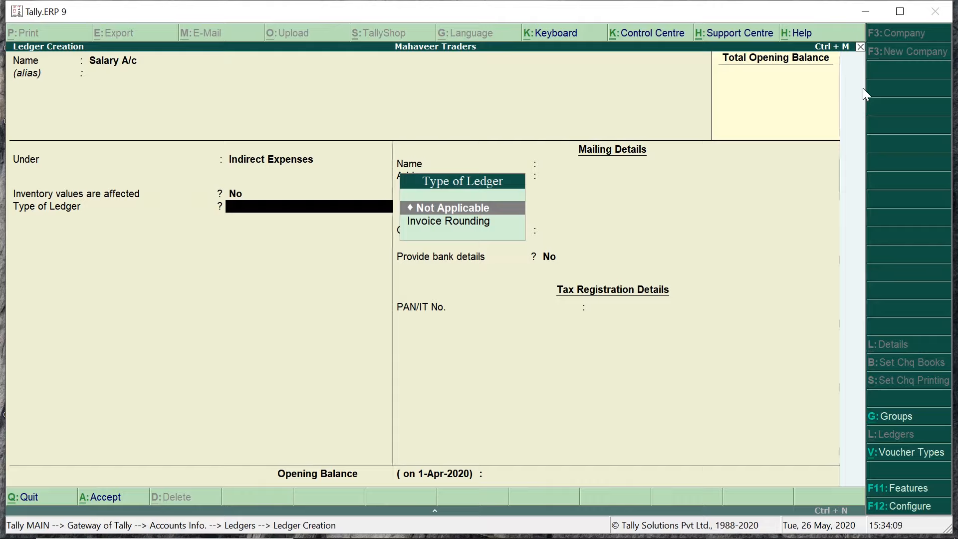
key(Return)
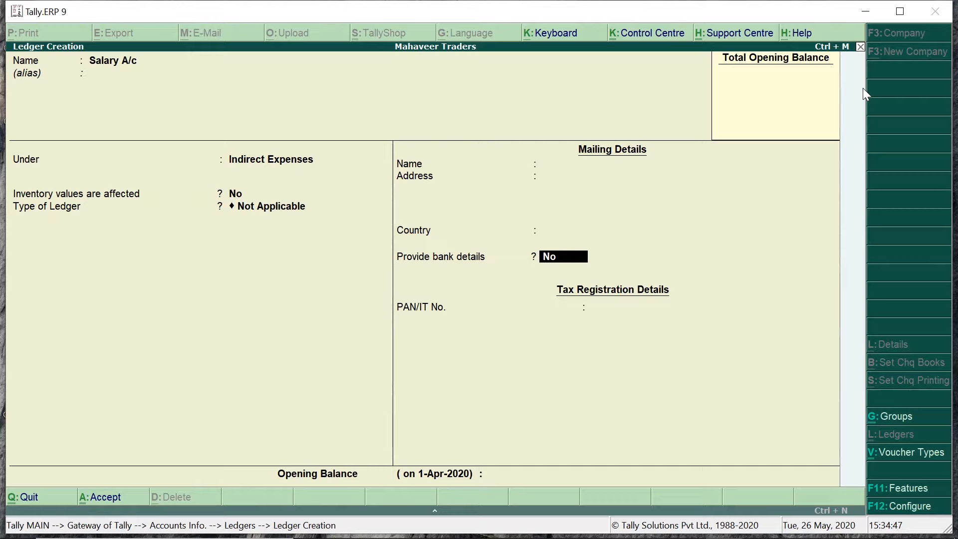
key(F12)
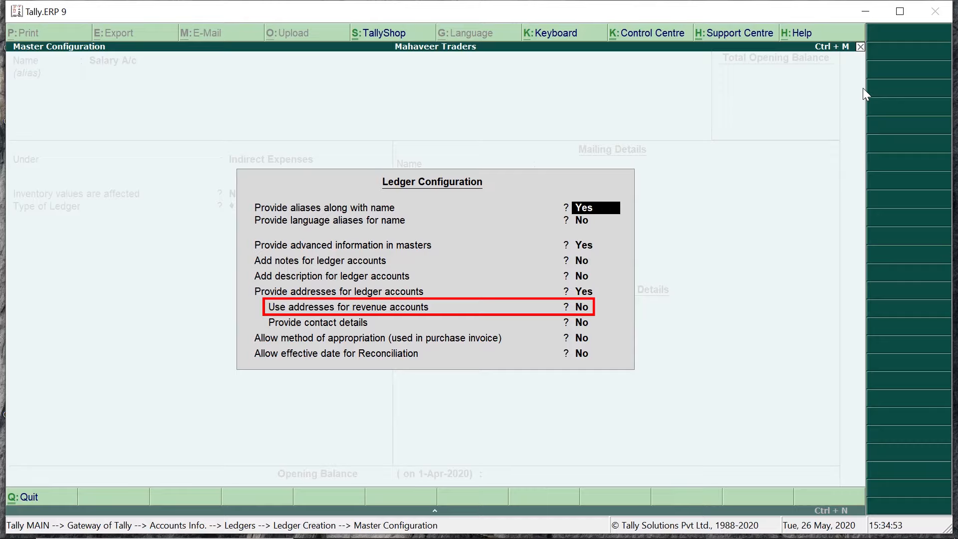
Step: Set 'Use addresses for revenue accounts' to Yes in Ledger Configuration and return to the form
key(Down)
key(Down)
key(Down)
key(Down)
key(Down)
key(Down)
key(y)
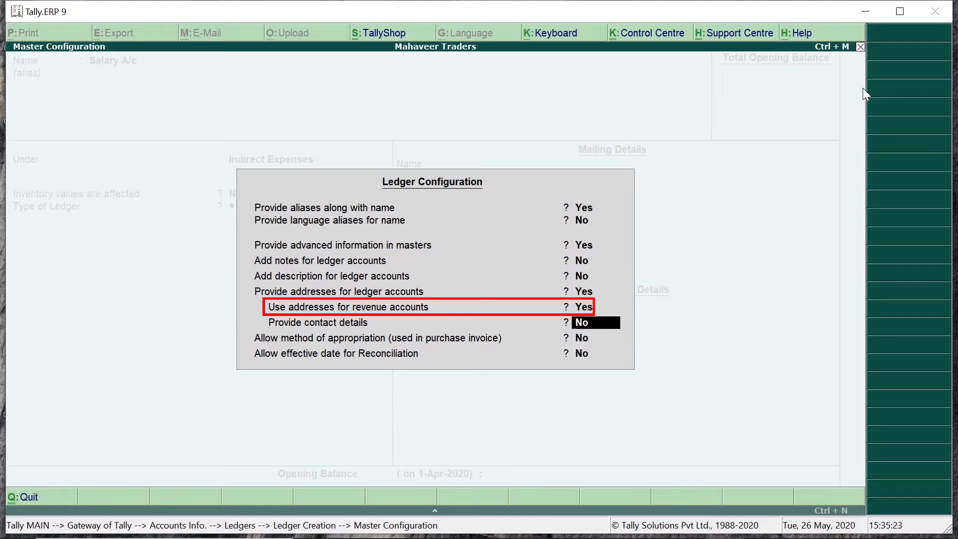
key(Escape)
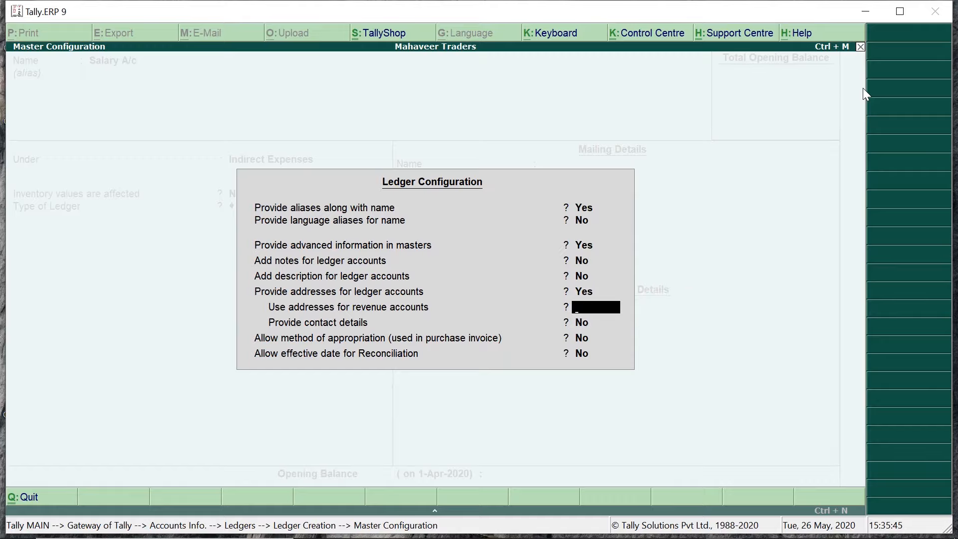
key(ctrl+a)
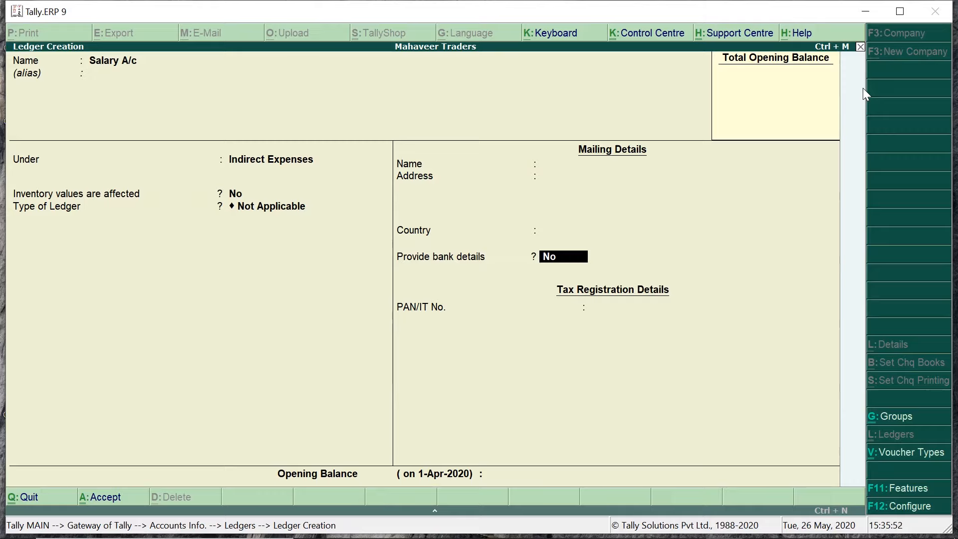
Step: Leave the opening balance blank and save the Salary A/c ledger
key(Return)
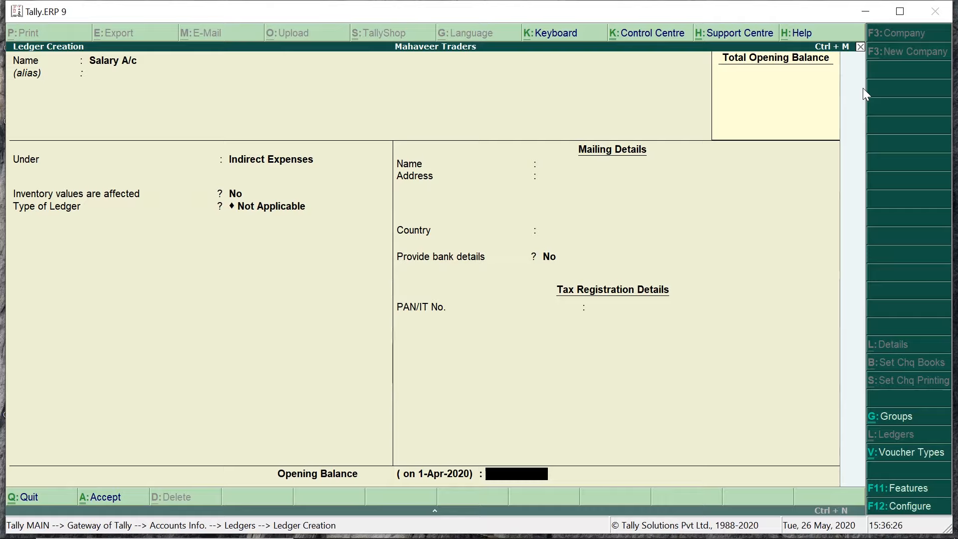
key(Return)
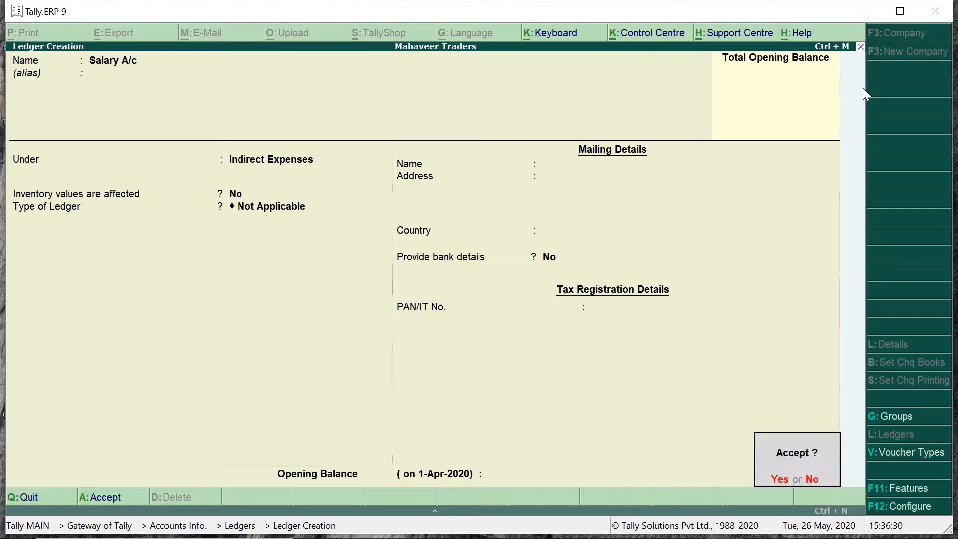
key(Return)
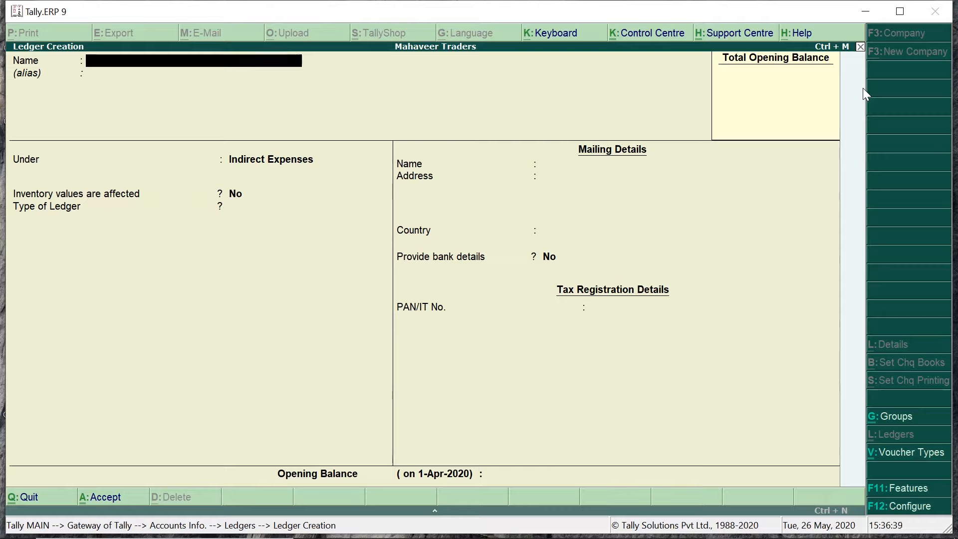
Step: Create 'Godown Rent A/c' under Direct Expenses with inventory unaffected and save it
text(Godown Rent A/c)
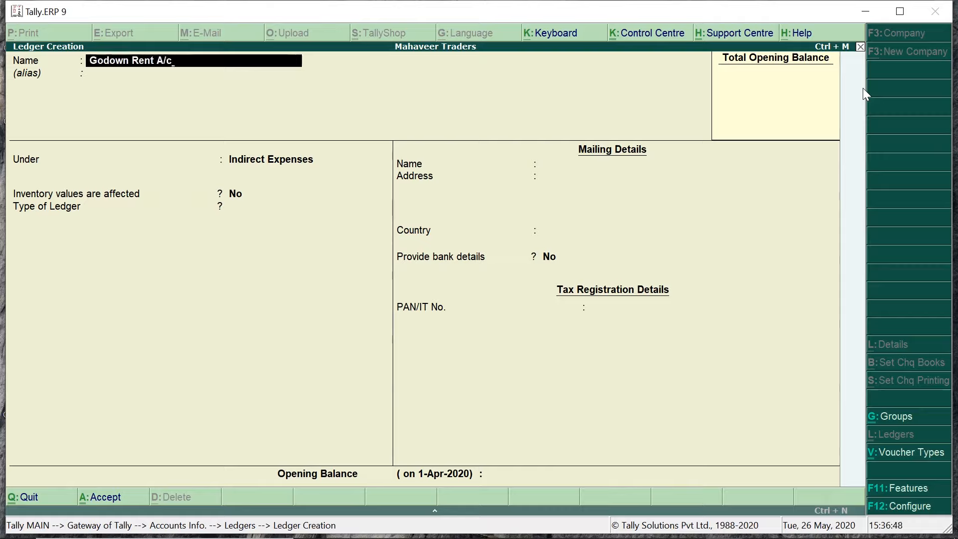
key(Return)
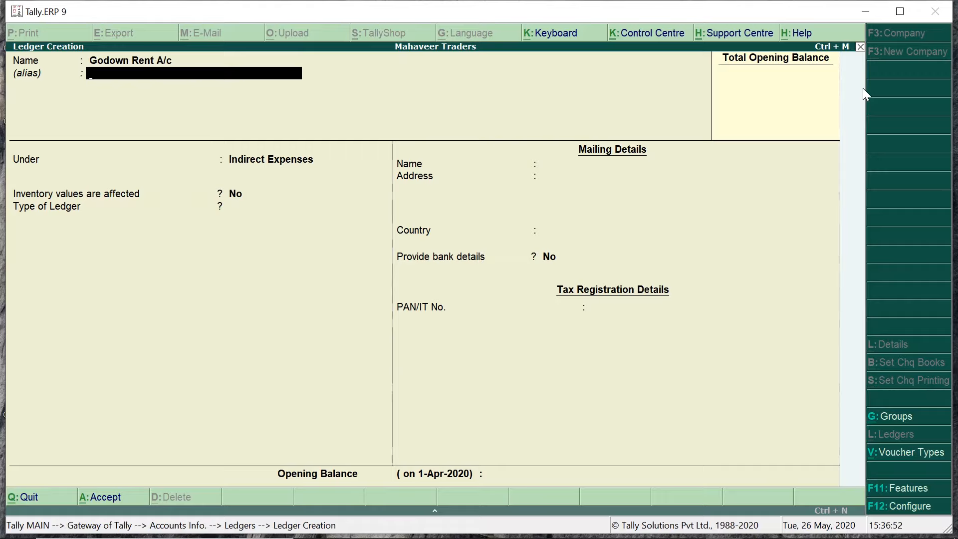
key(Return)
text(Ex)
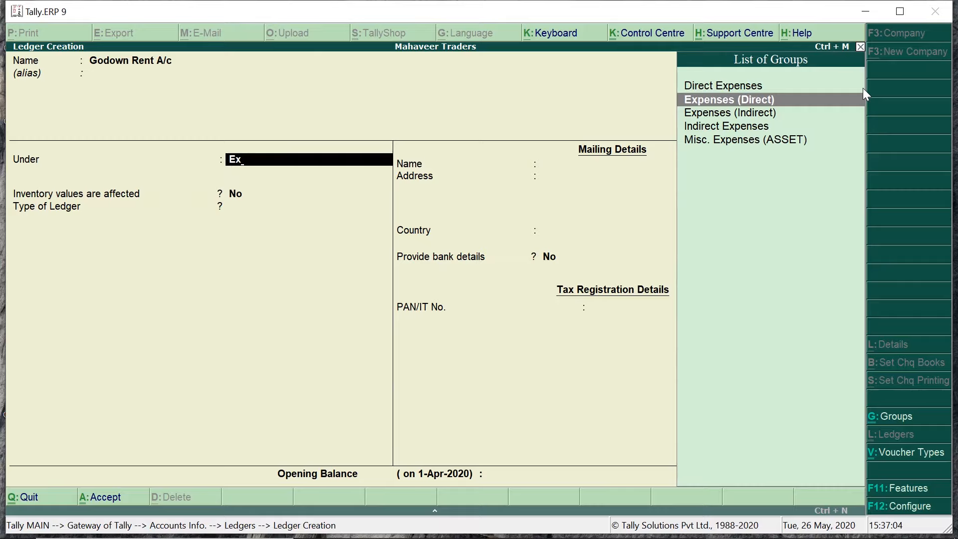
key(Return)
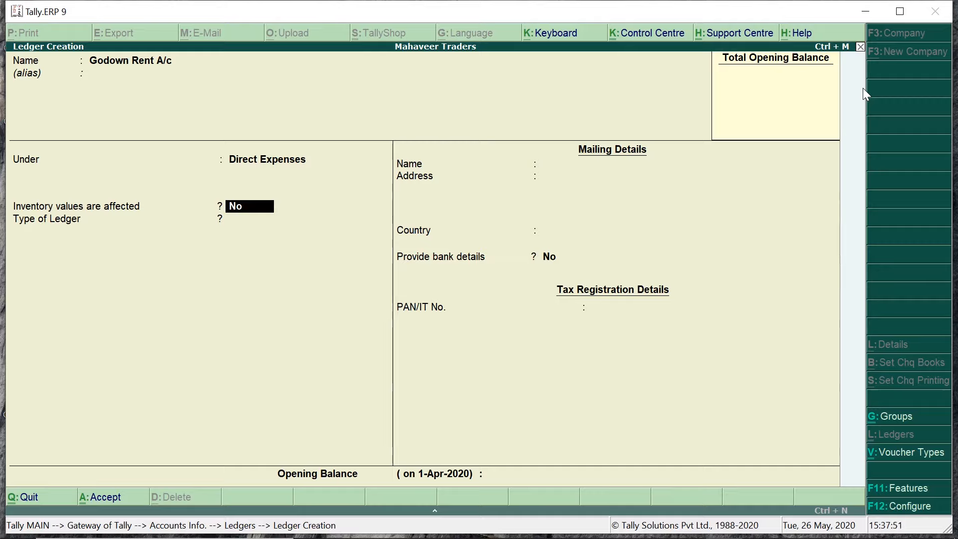
key(Return)
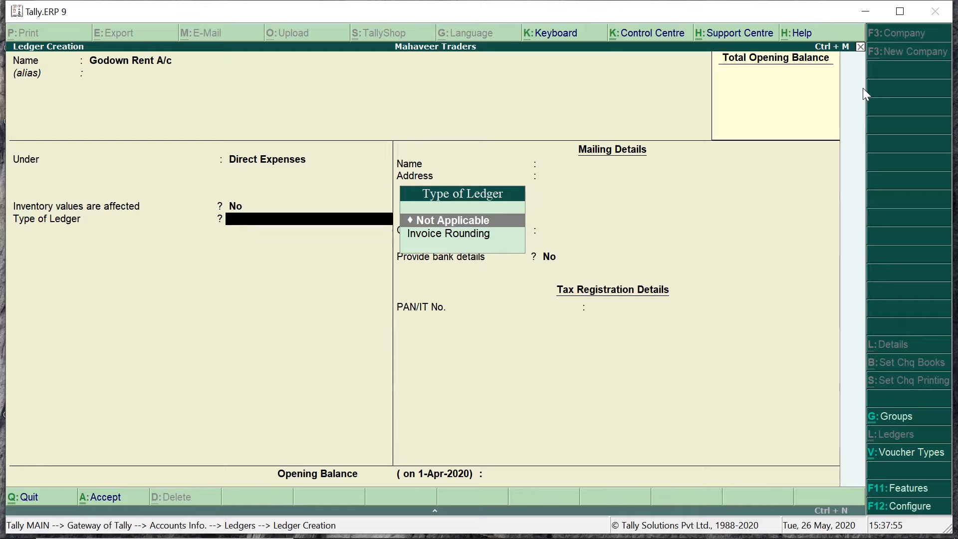
key(ctrl+a)
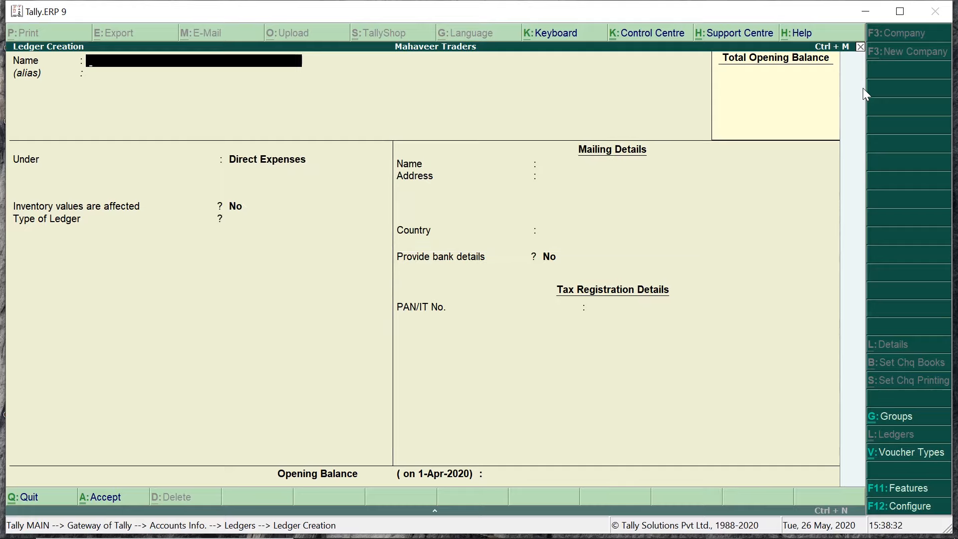
Step: Create 'Discount A/c' under Indirect Incomes, inventory unaffected, and save it
text(Discount A/c)
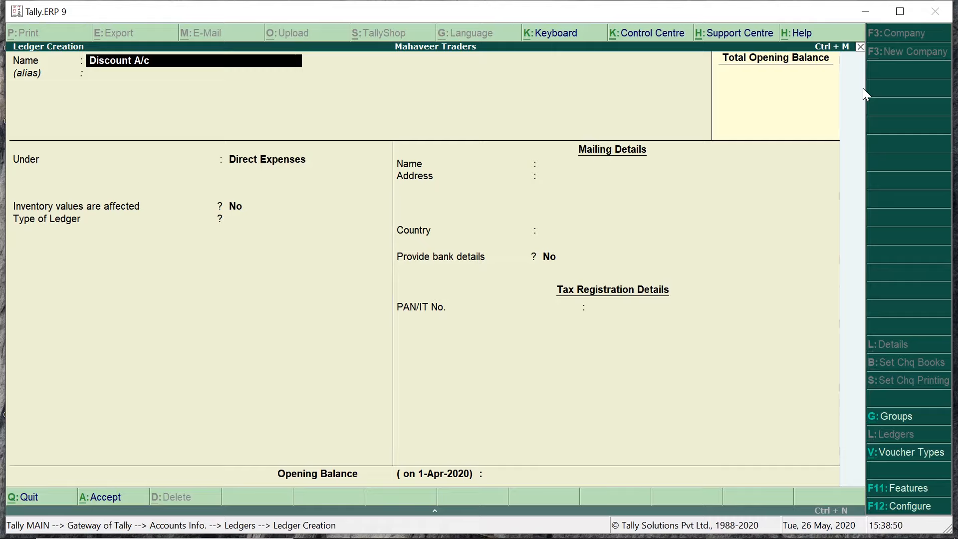
key(Return)
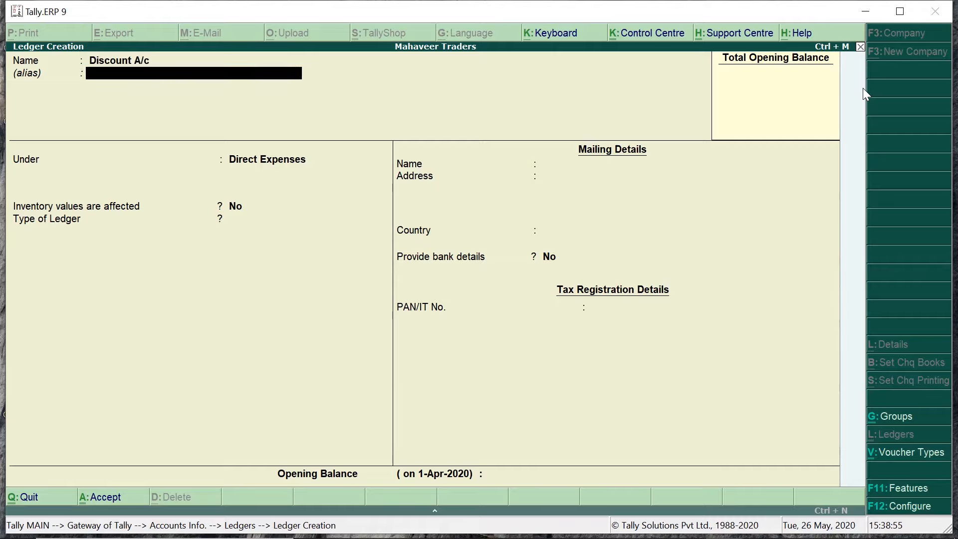
key(Return)
text(Indire)
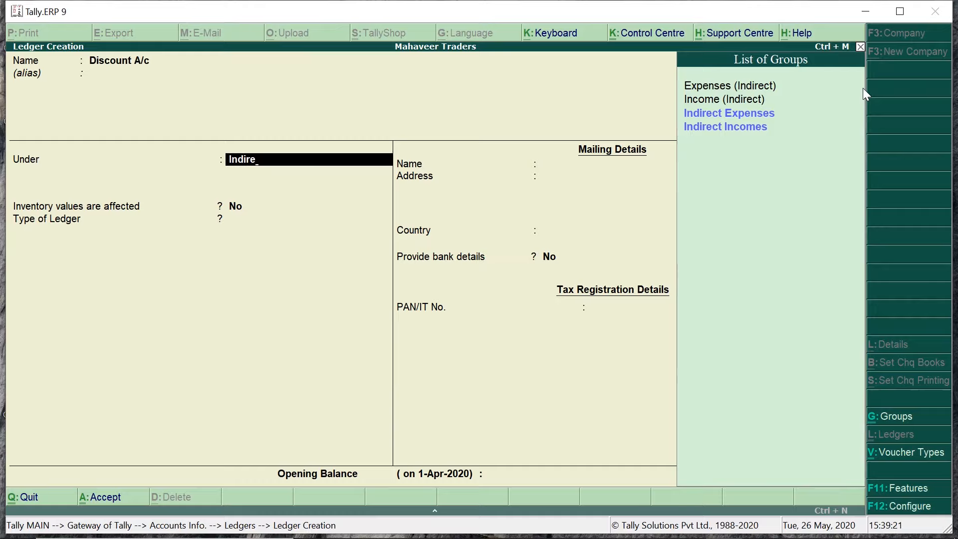
key(Down)
key(Down)
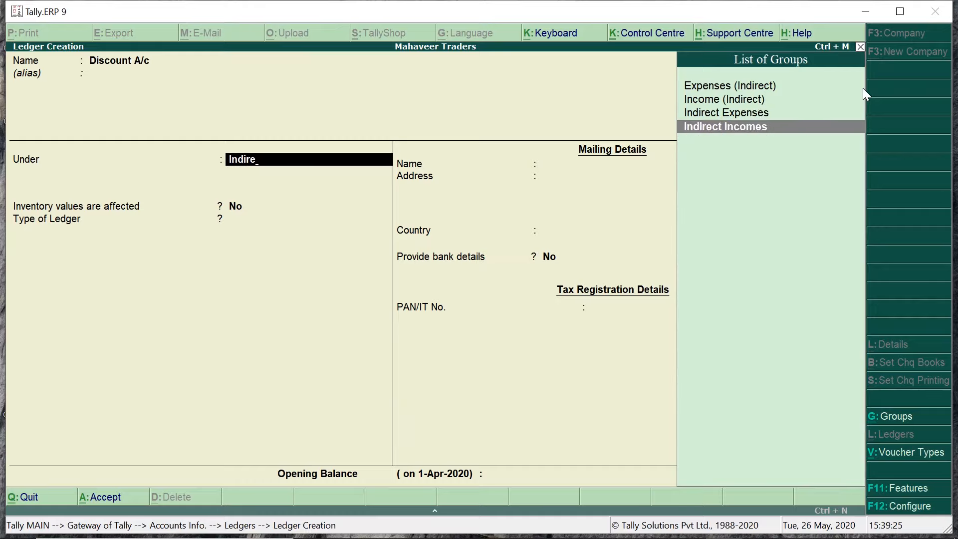
key(Return)
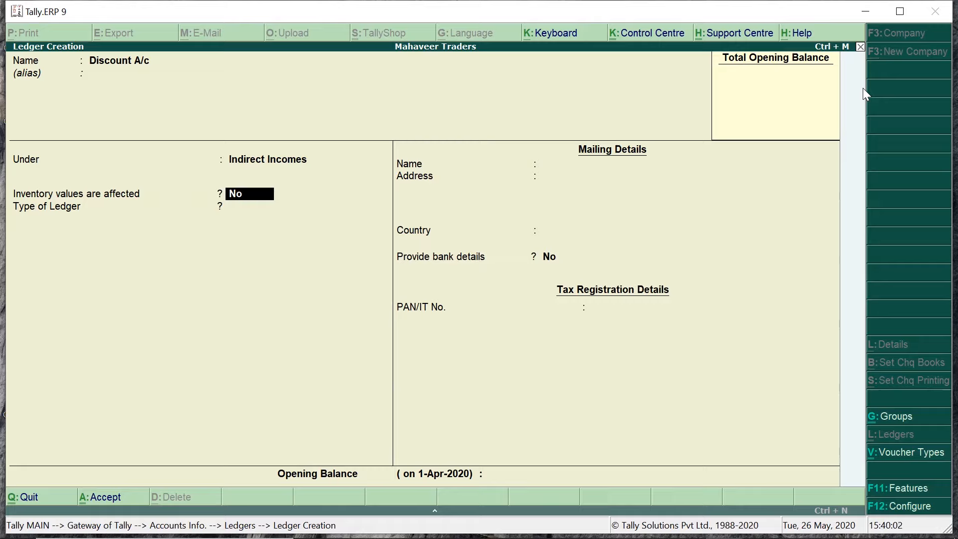
key(Return)
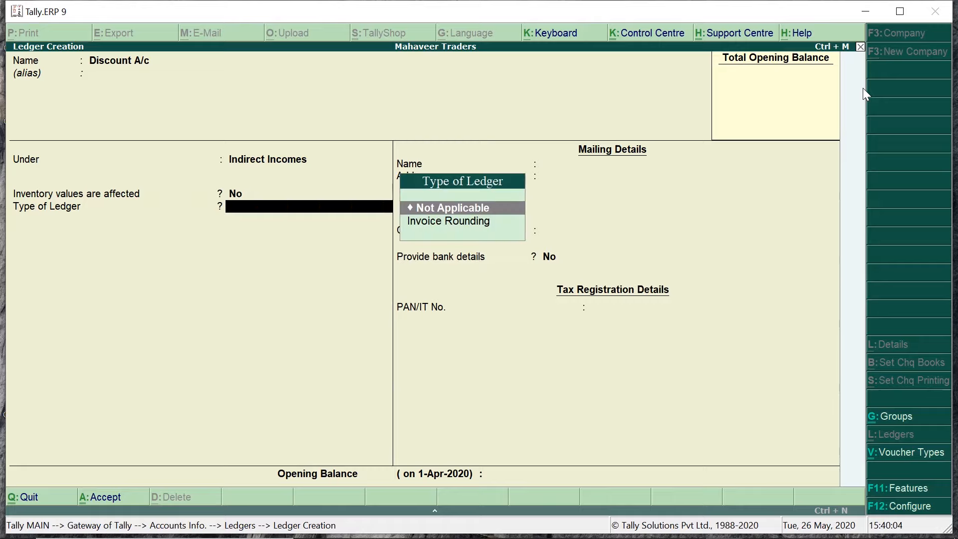
key(ctrl+a)
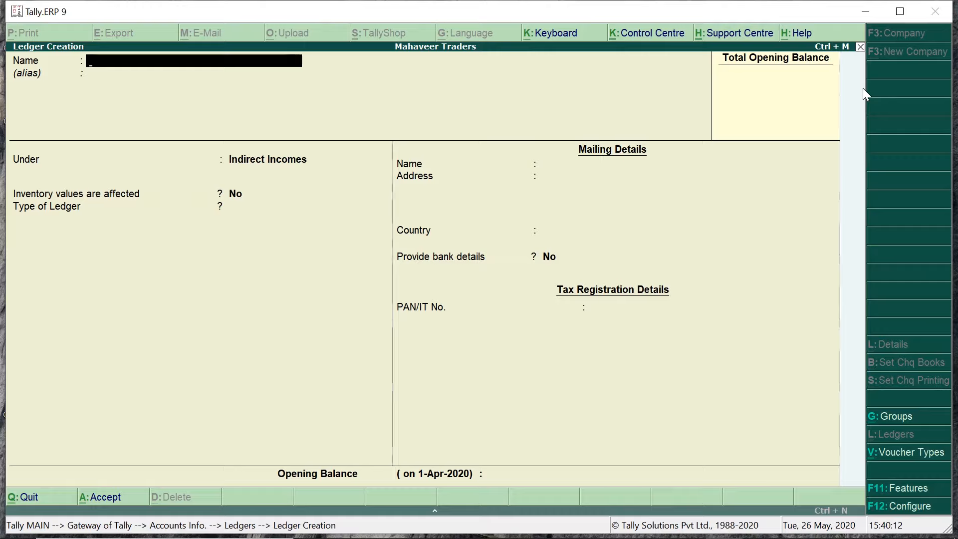
Step: Set up 'Purchase A/c' with alias P under Purchase Accounts, then bring up F11 Accounting Features
text(Purchase A/c)
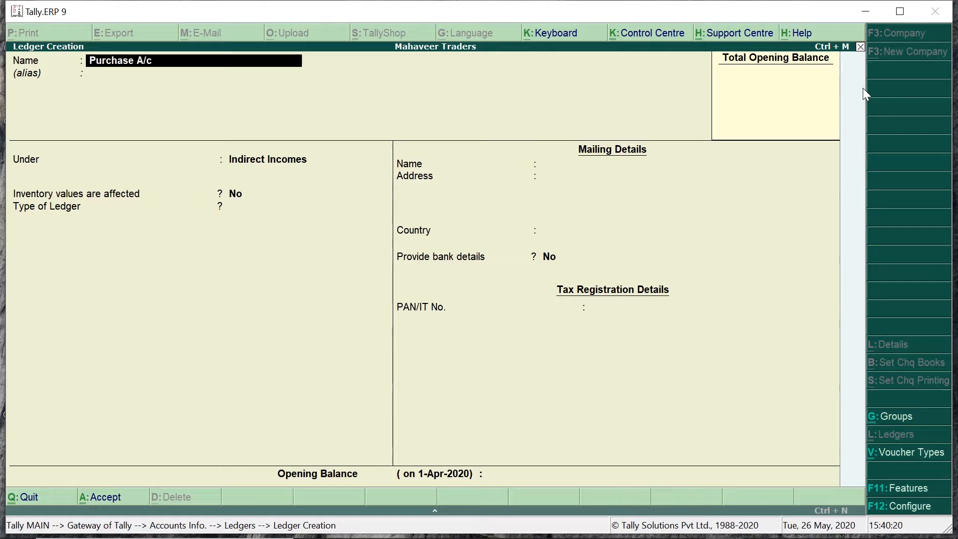
key(Return)
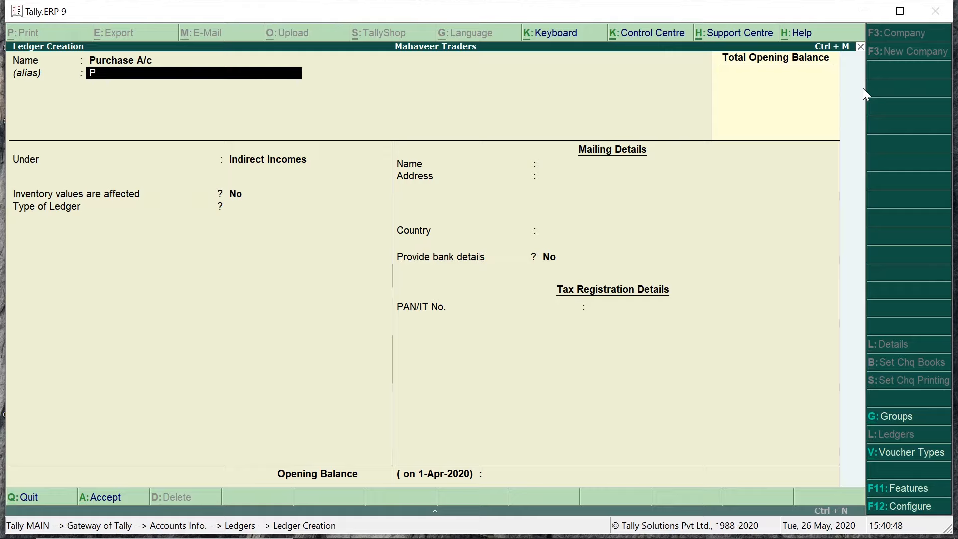
key(Return)
text(Purch)
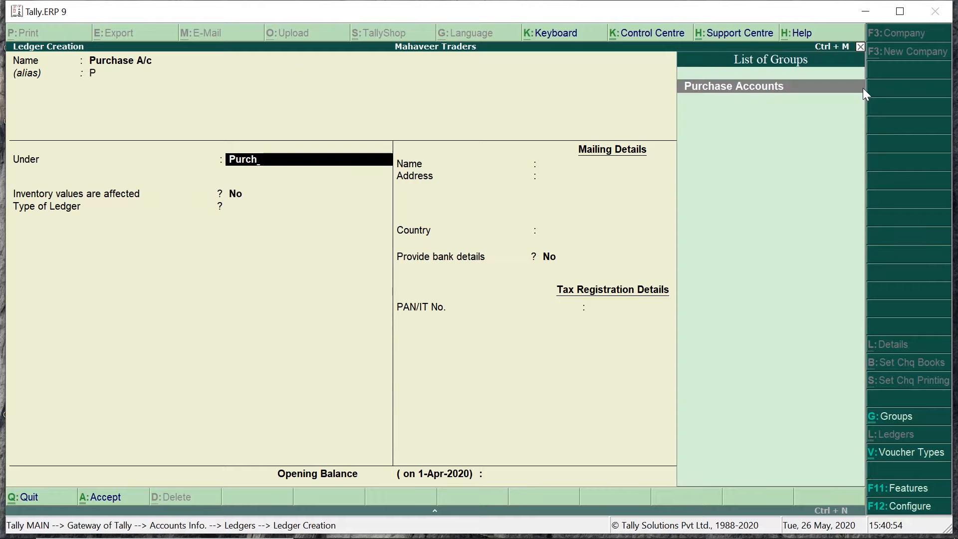
key(Return)
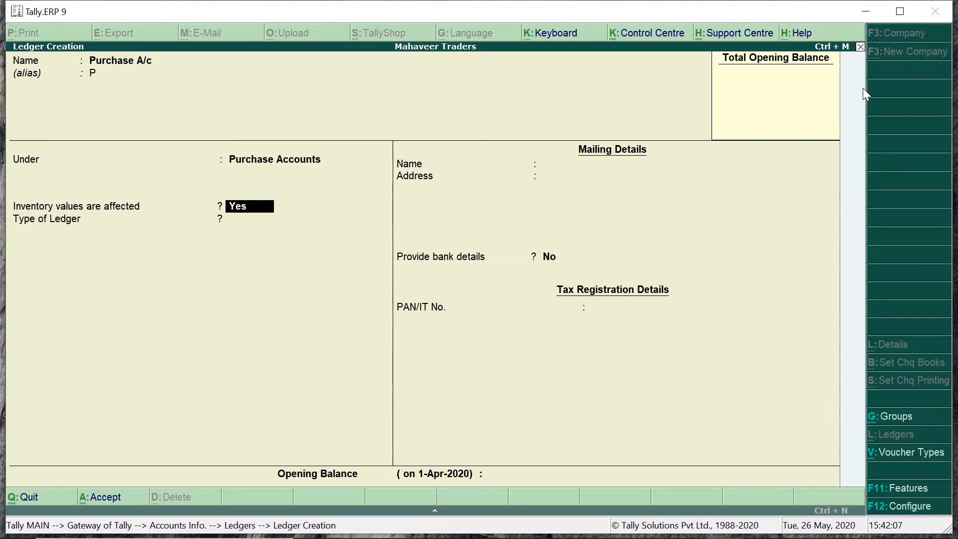
key(F11)
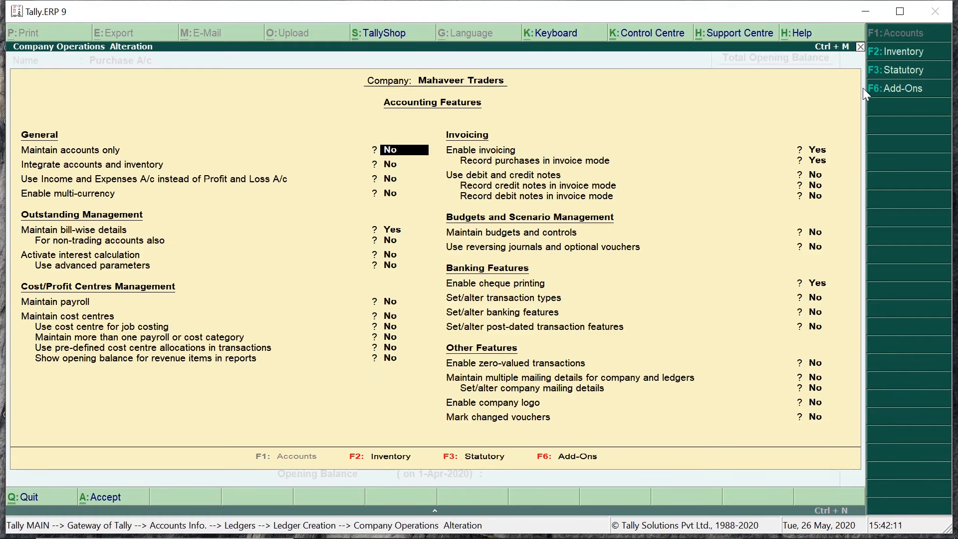
Step: Switch Maintain accounts only to Yes, back to No, then save the Purchase A/c ledger
key(y)
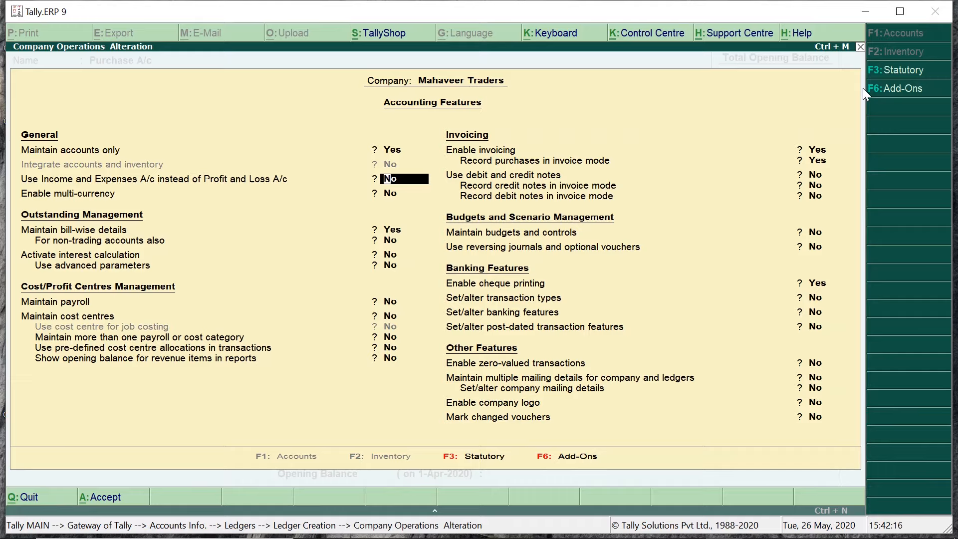
key(ctrl+a)
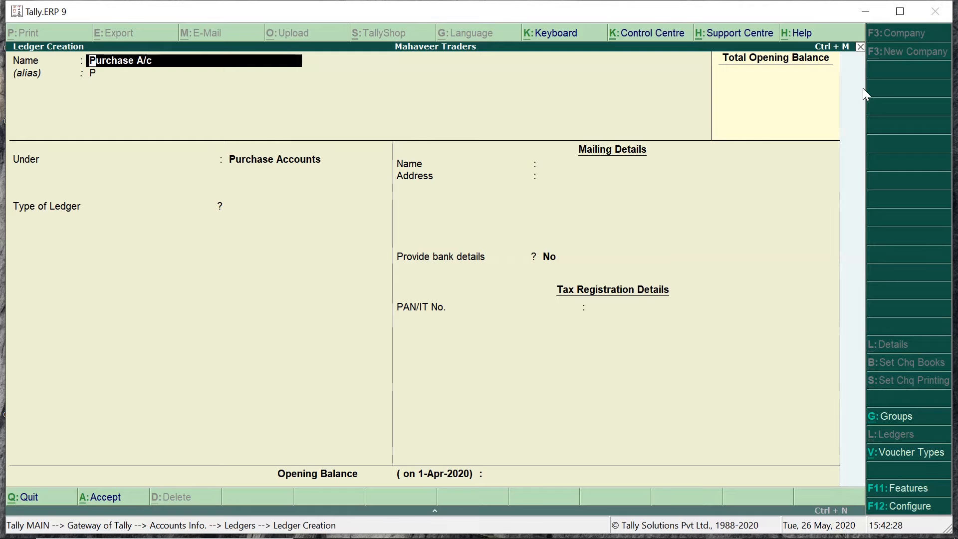
key(F11)
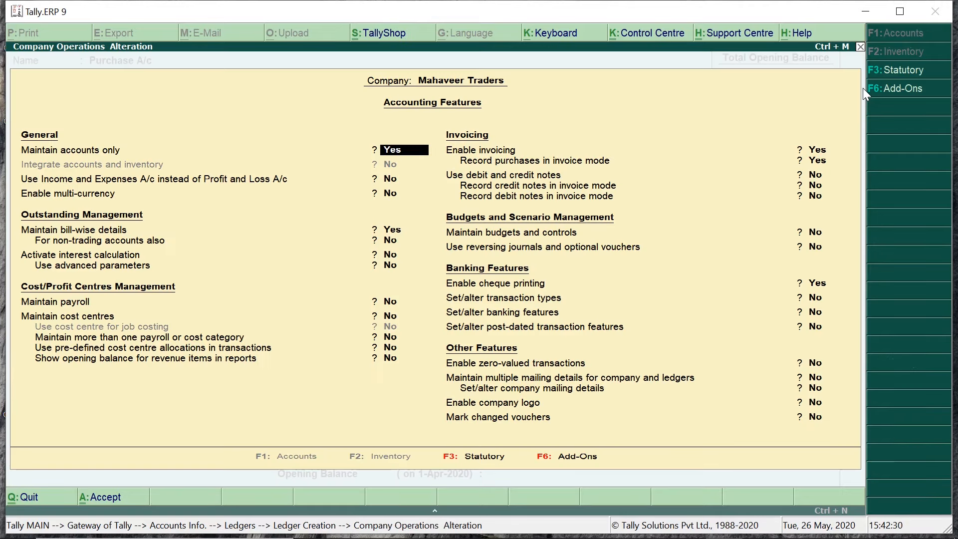
text(n)
key(Return)
key(ctrl+a)
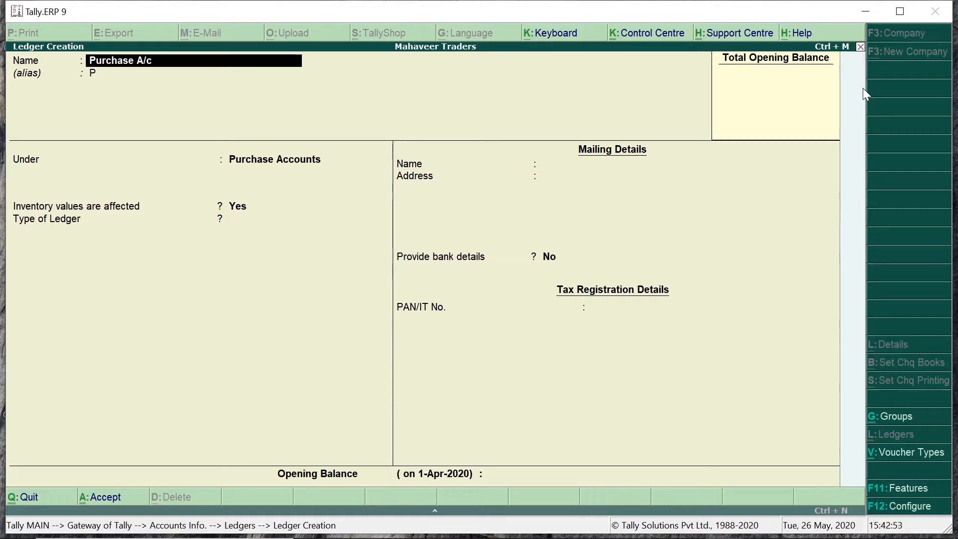
key(BackSpace)
Step: Create ledger 'Sales A/c' with alias 'S' under Sales Accounts, inventory affected Yes, and save it
text(Sales A/c)
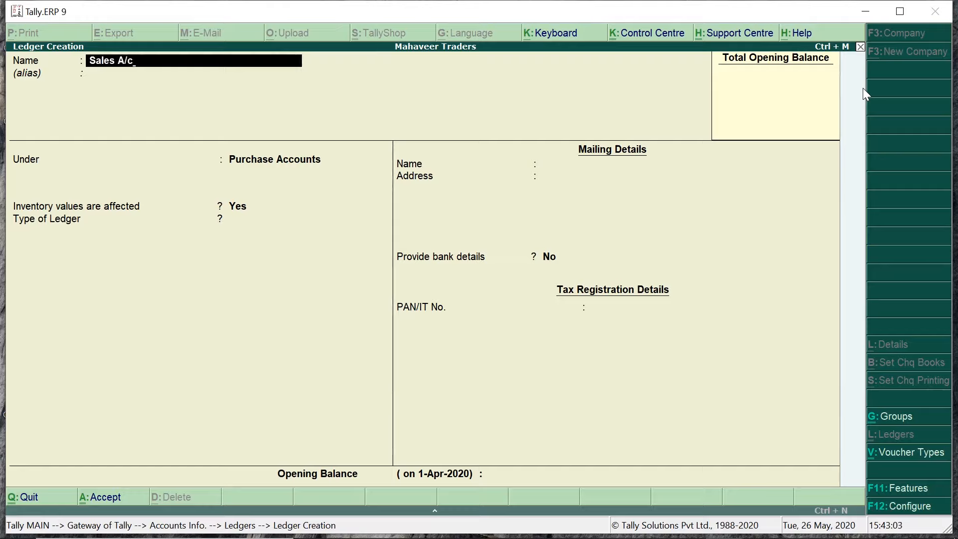
key(Return)
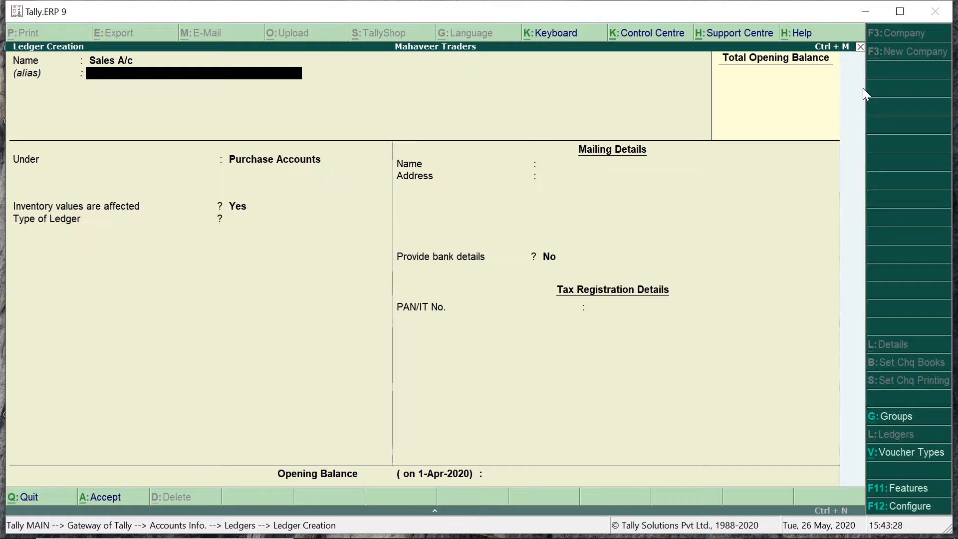
text(S)
key(Return)
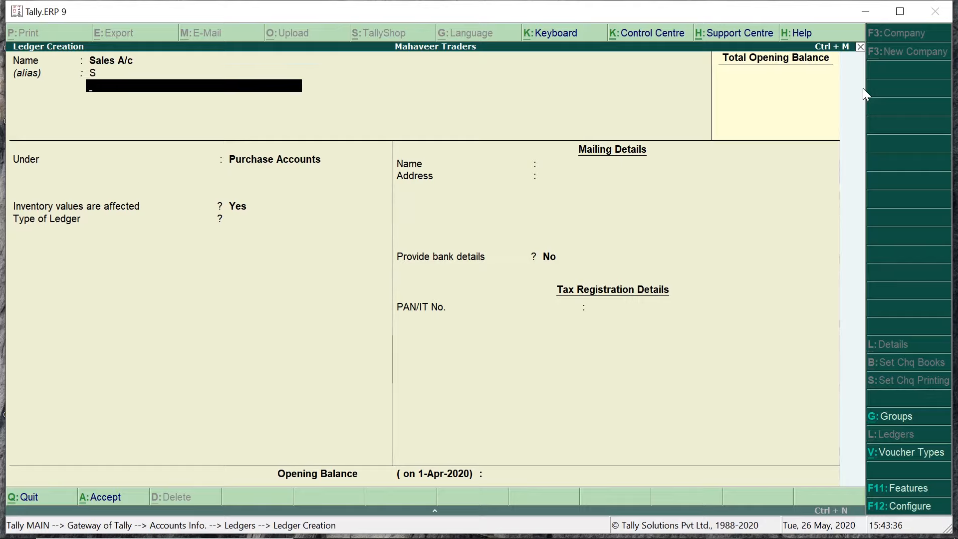
key(Return)
text(Sales)
key(Return)
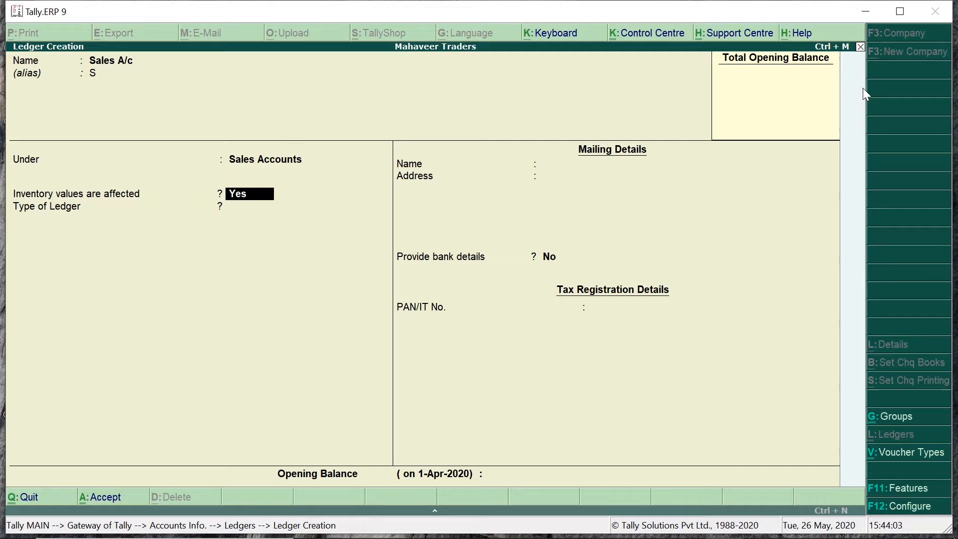
key(ctrl+a)
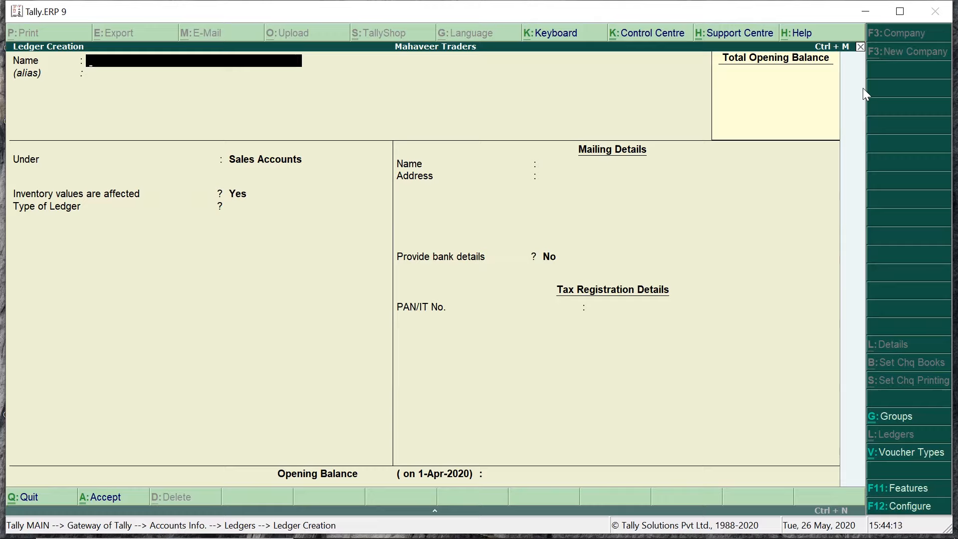
Step: Enter ledger 'IDBI Bank A/c' with alias 'IDBI' in the Bank Accounts group
text(IDBI)
text( Bank A/c)
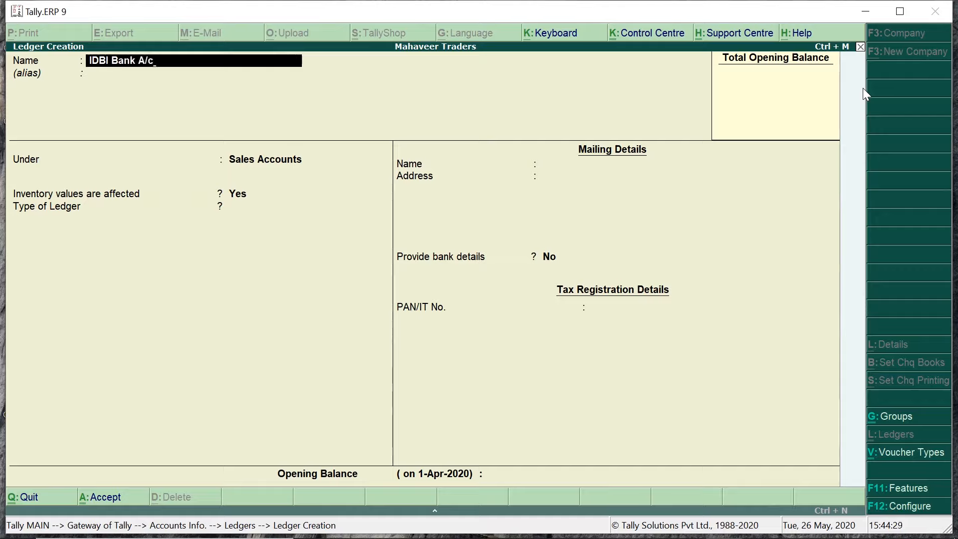
key(Return)
text(IDBI)
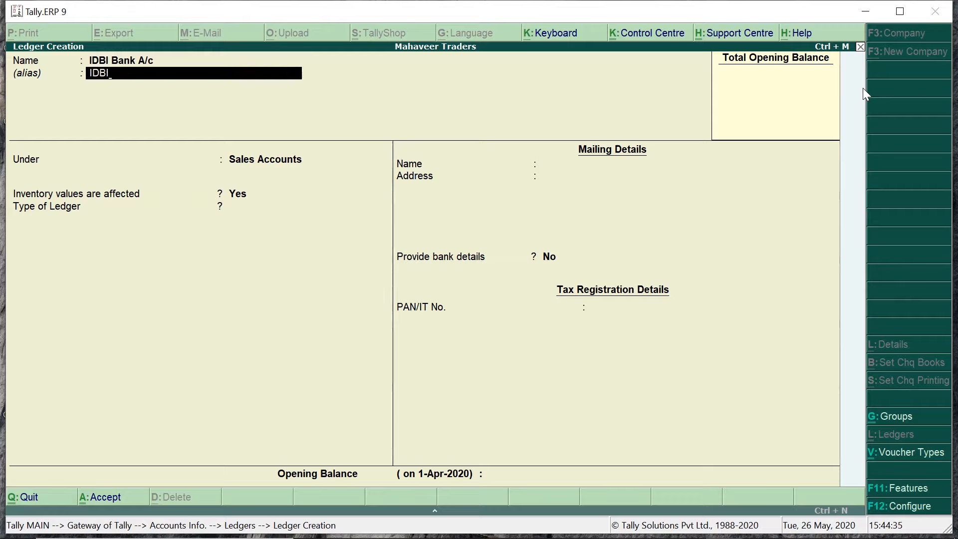
key(Return)
key(Return)
text(Bank)
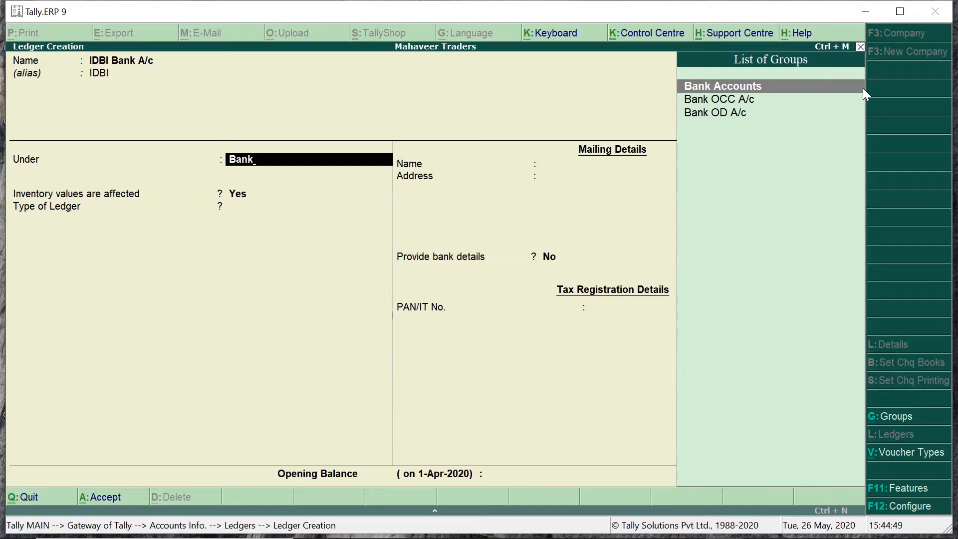
key(Return)
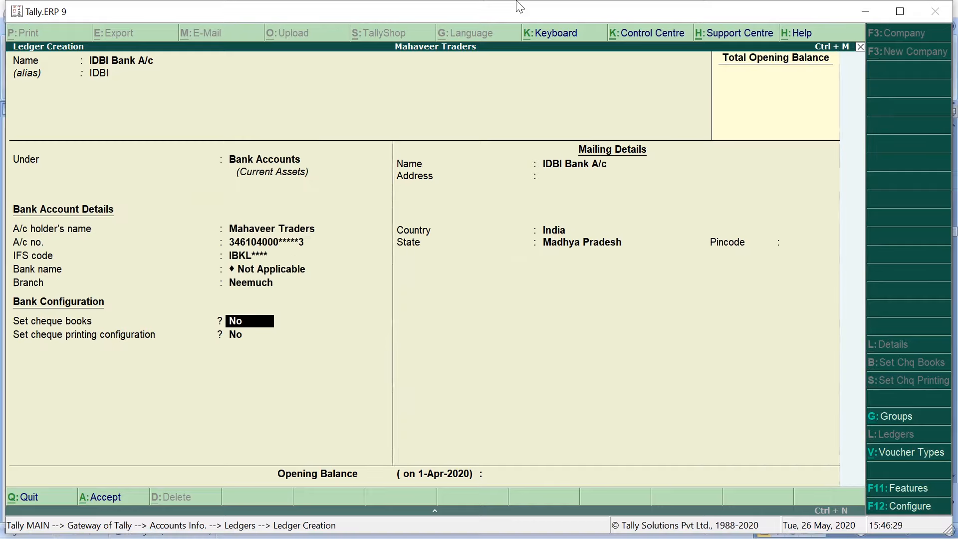
Step: Turn on cheque books for IDBI Bank A/c with range 321451 to 321500 and save the ledger
text(y)
key(Return)
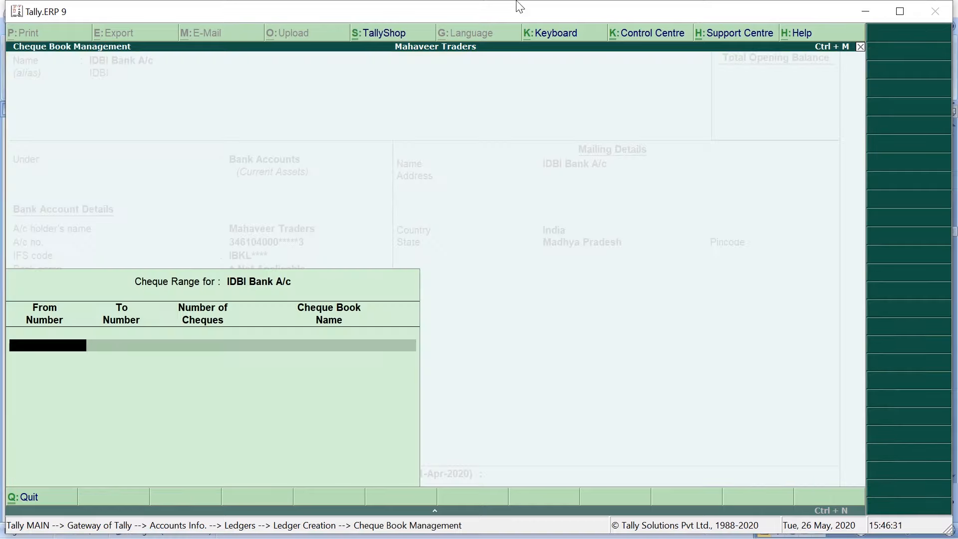
text(321451)
key(Return)
text(321500)
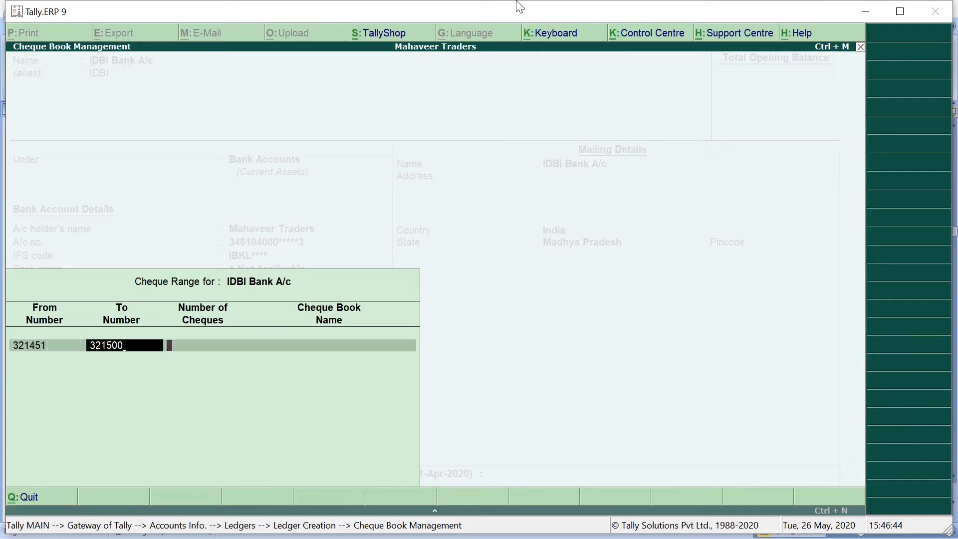
key(Return)
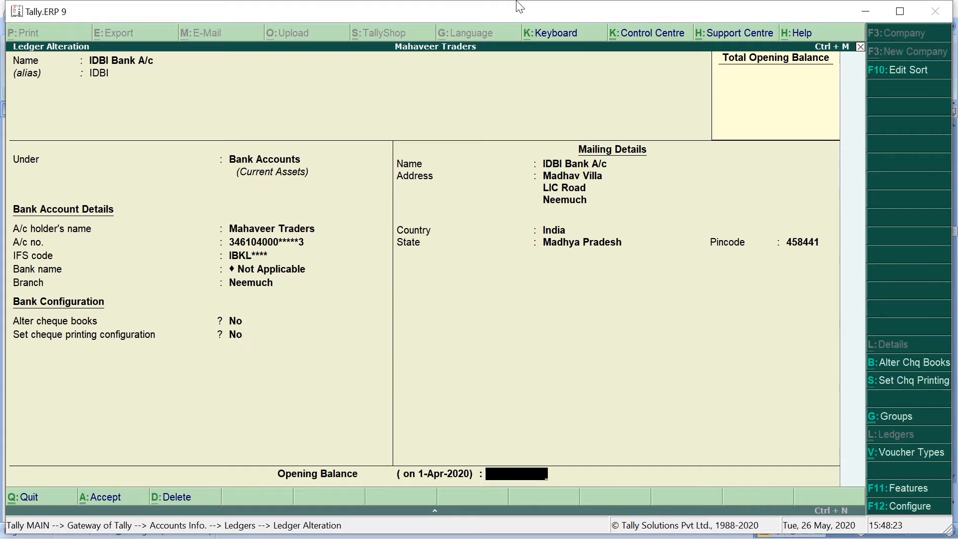
key(ctrl+a)
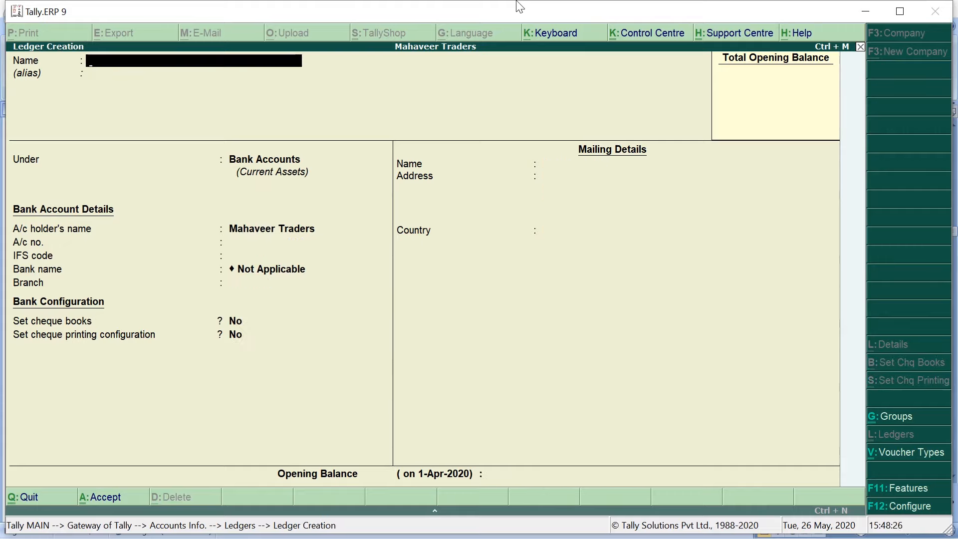